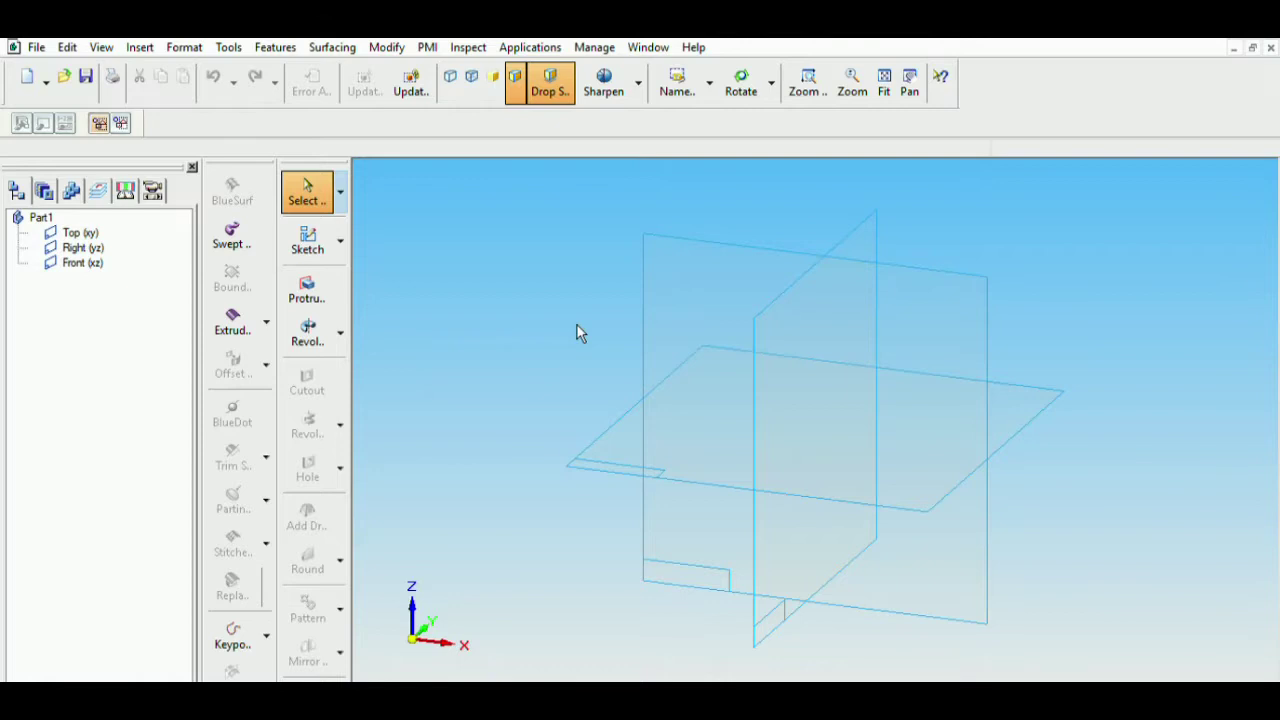
Step: Start a sketch on the Front plane and draw a 42 mm vertical line at 90° from the origin
{"action": "left_click", "coordinate": [322, 245]}
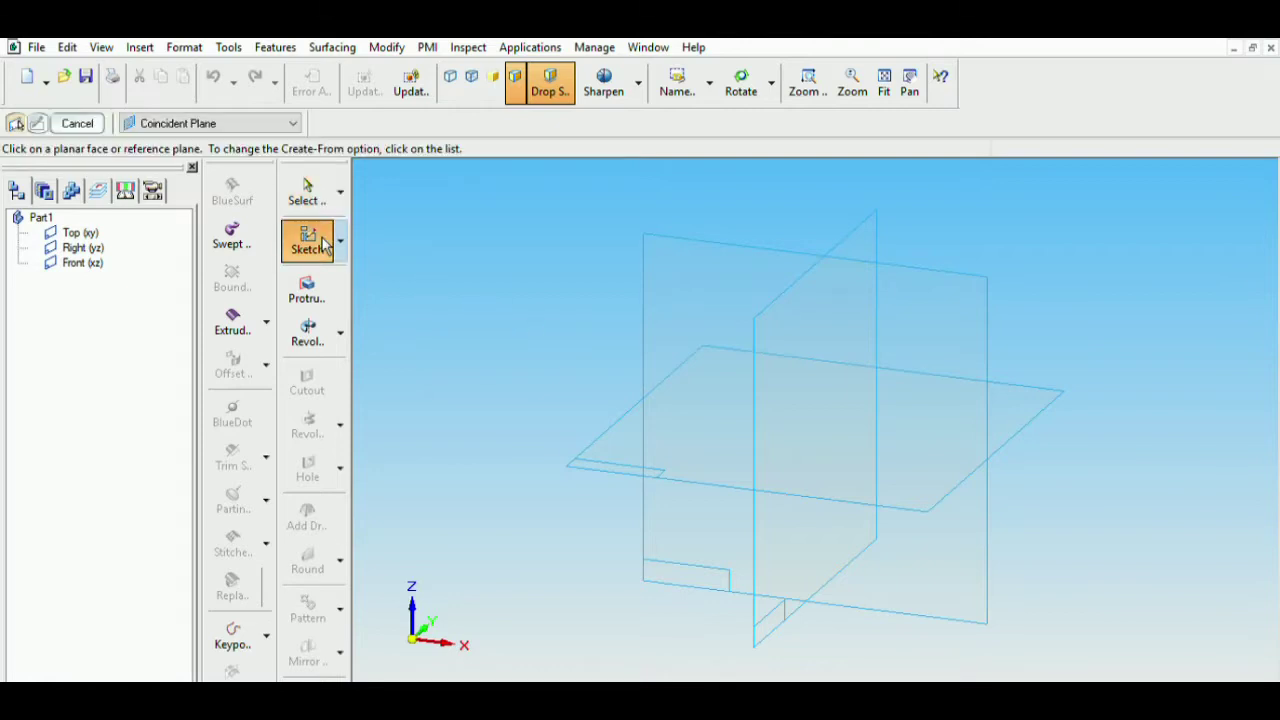
{"action": "left_click", "coordinate": [93, 262]}
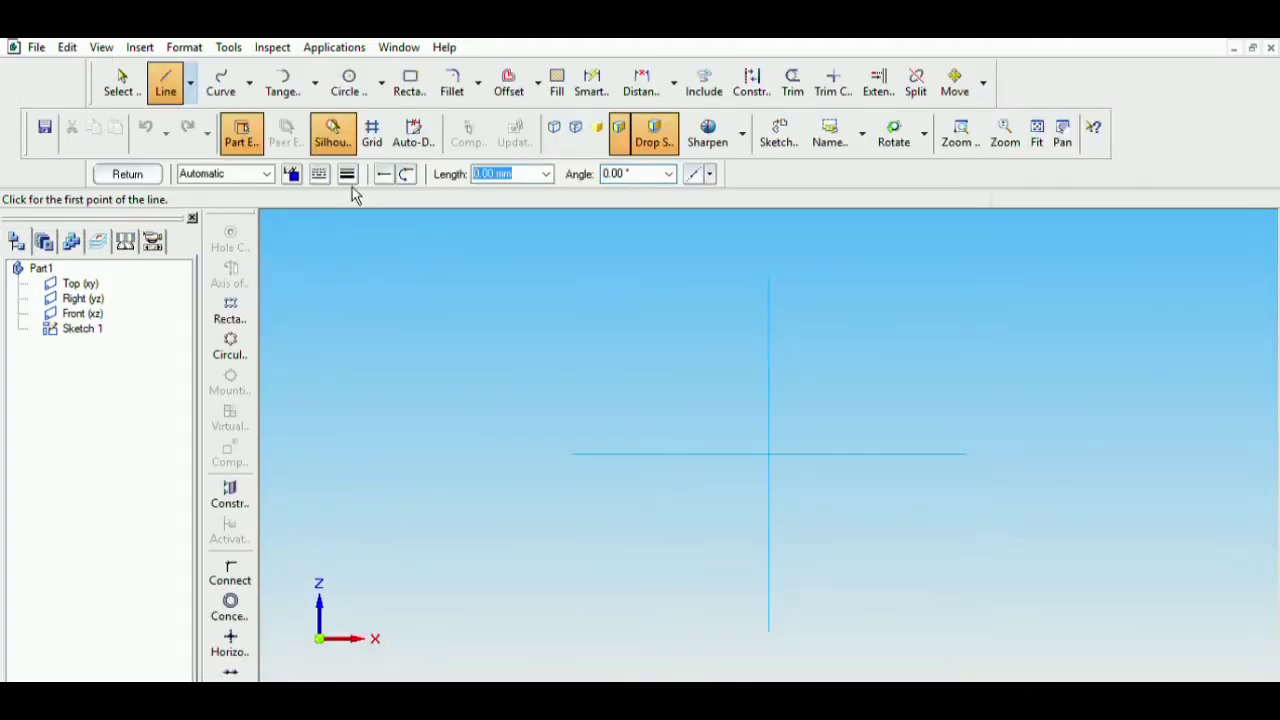
{"action": "left_click", "coordinate": [768, 452]}
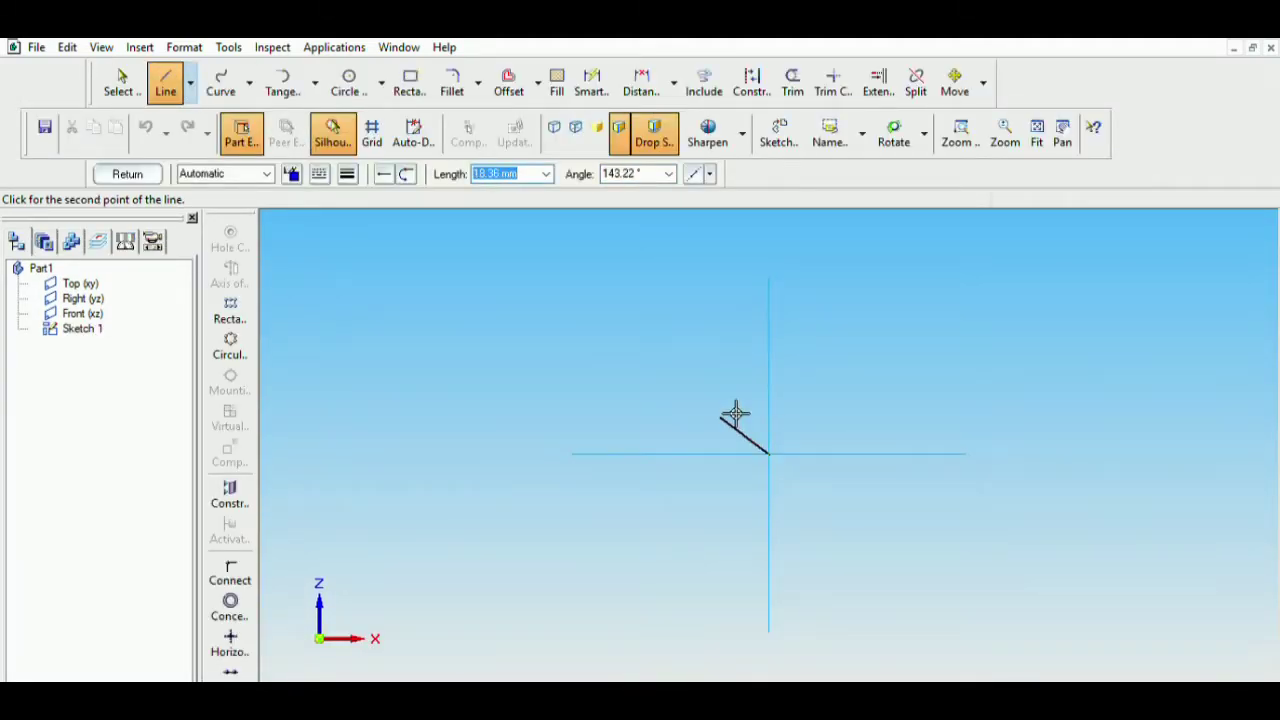
{"action": "type", "text": "42"}
{"action": "key", "text": "Tab"}
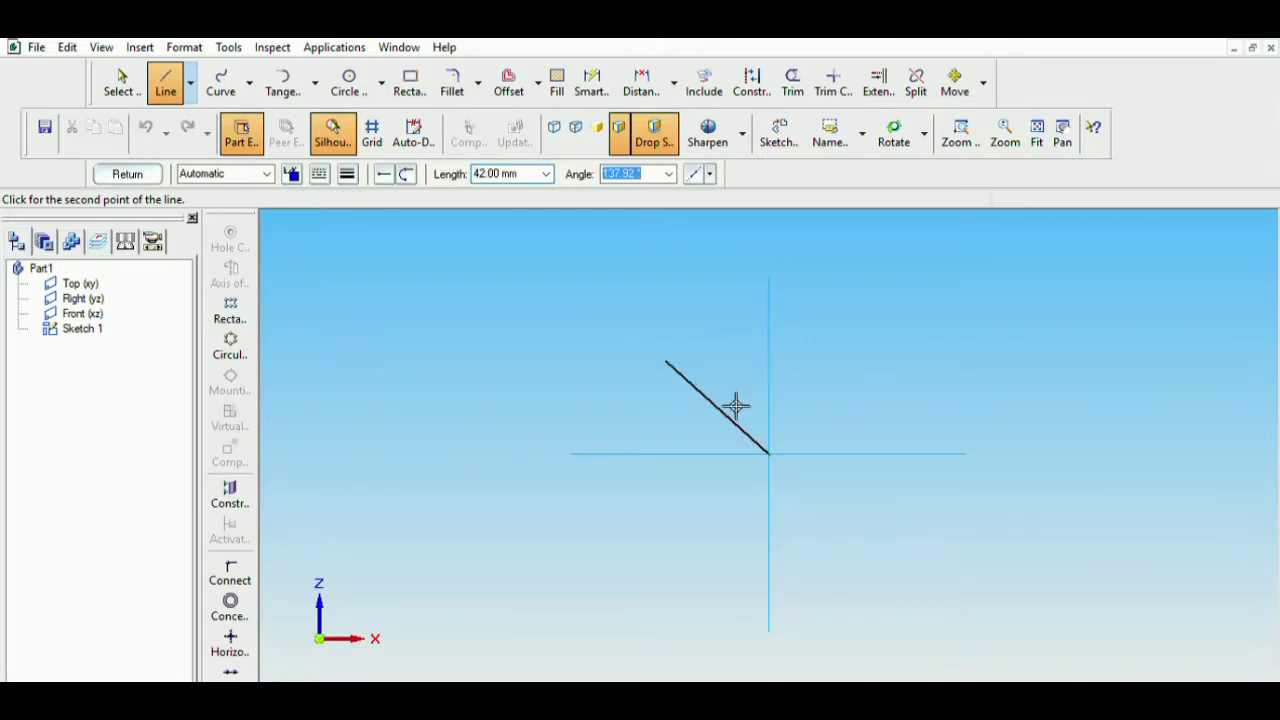
{"action": "type", "text": "90"}
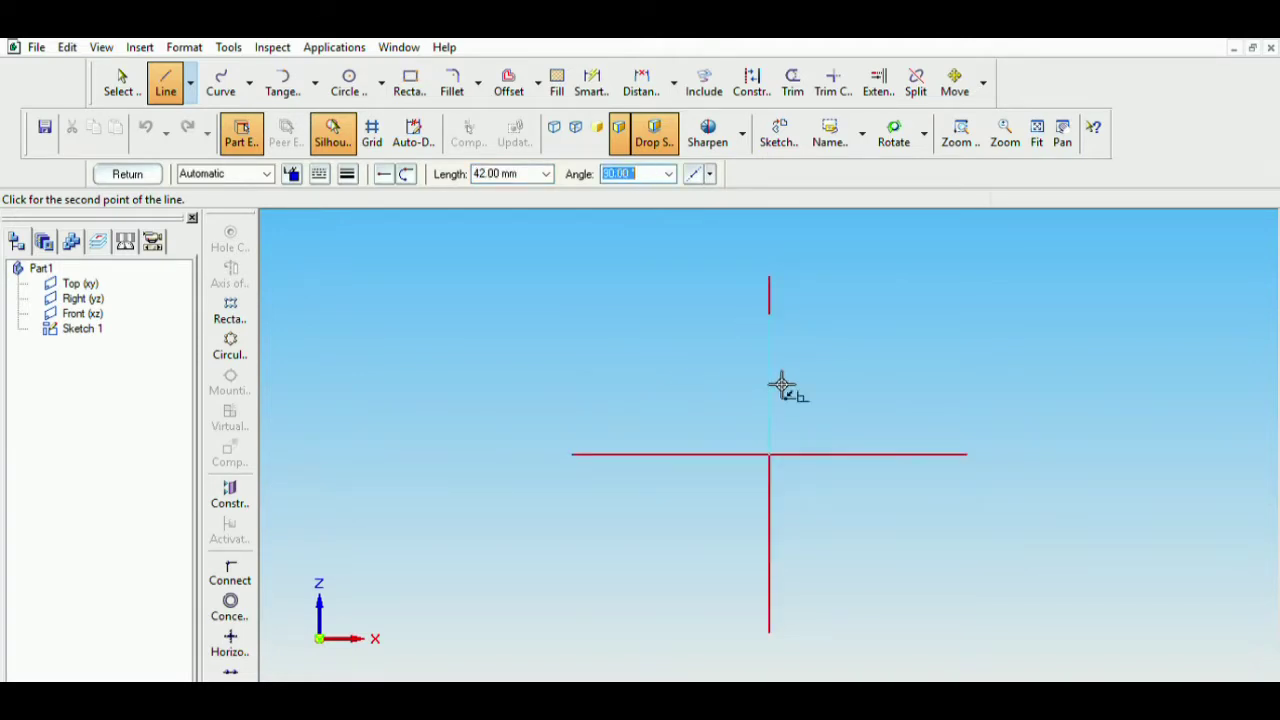
{"action": "key", "text": "Return"}
{"action": "right_click", "coordinate": [967, 340]}
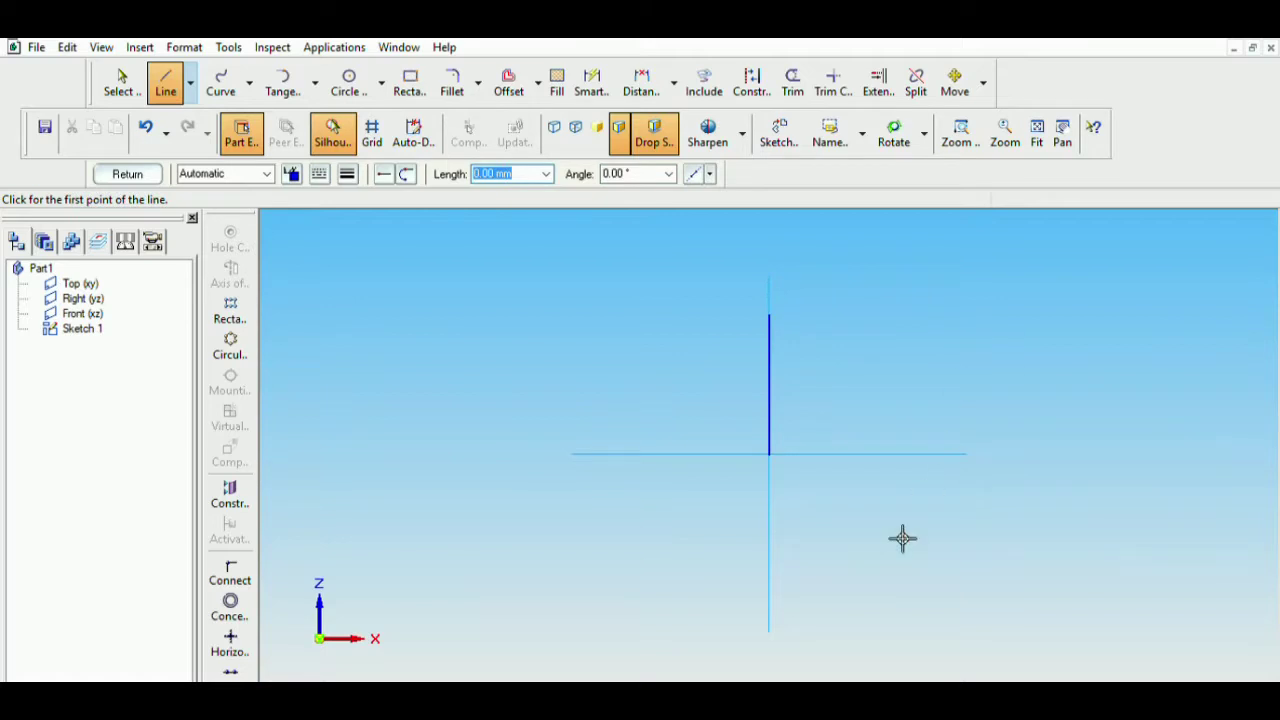
Step: Draw the 22.5 mm (45/2) horizontal base line from the vertical line's bottom end
{"action": "left_click", "coordinate": [778, 454]}
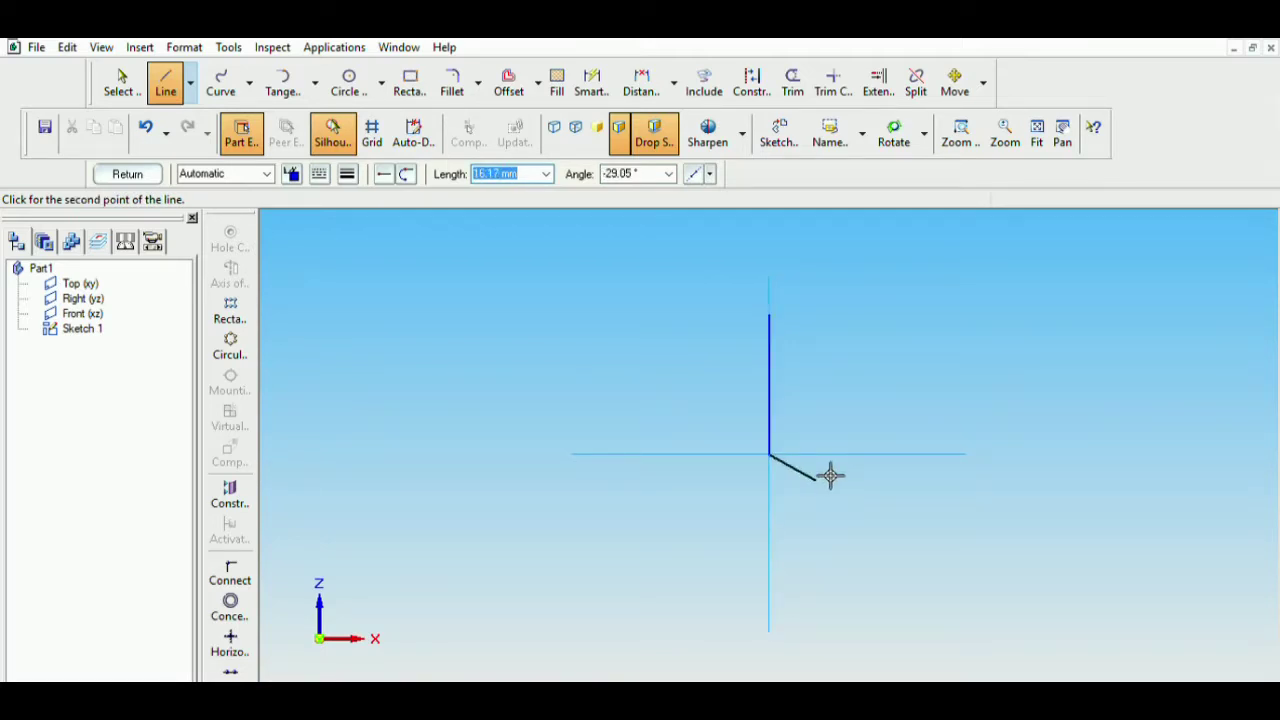
{"action": "type", "text": "45"}
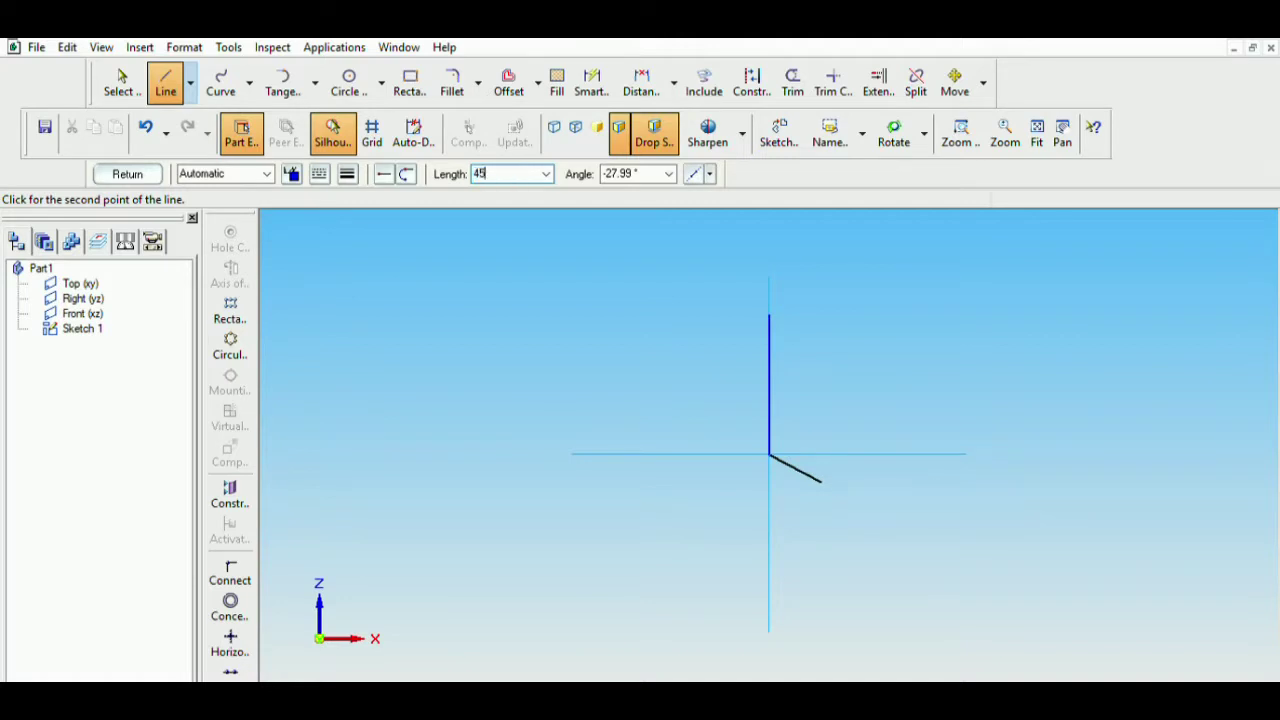
{"action": "type", "text": "/2"}
{"action": "key", "text": "Tab"}
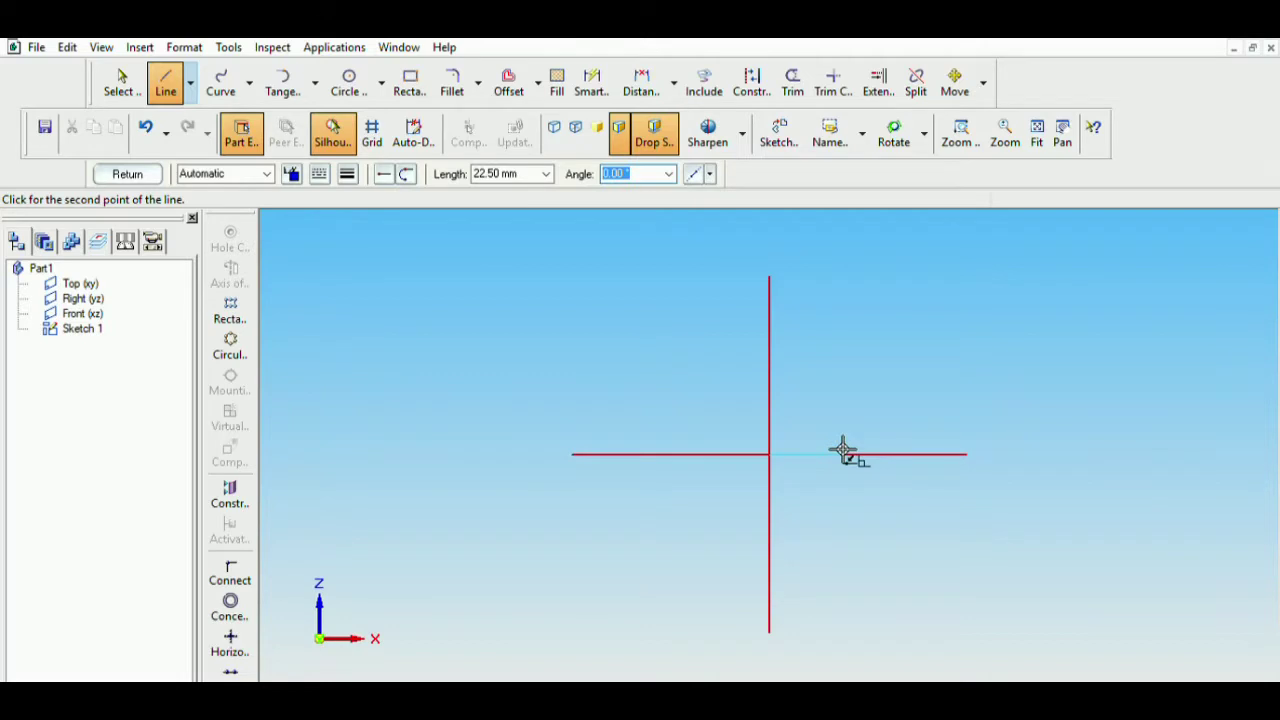
{"action": "left_click", "coordinate": [842, 450]}
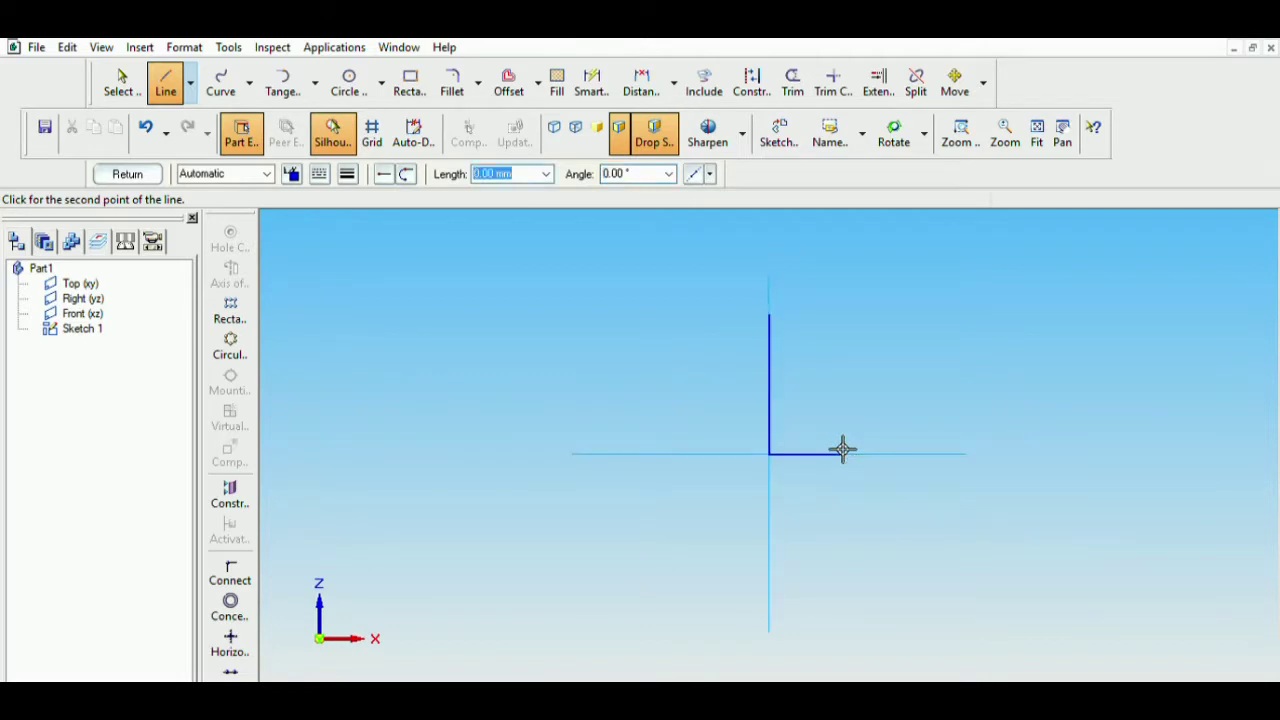
{"action": "right_click", "coordinate": [922, 368]}
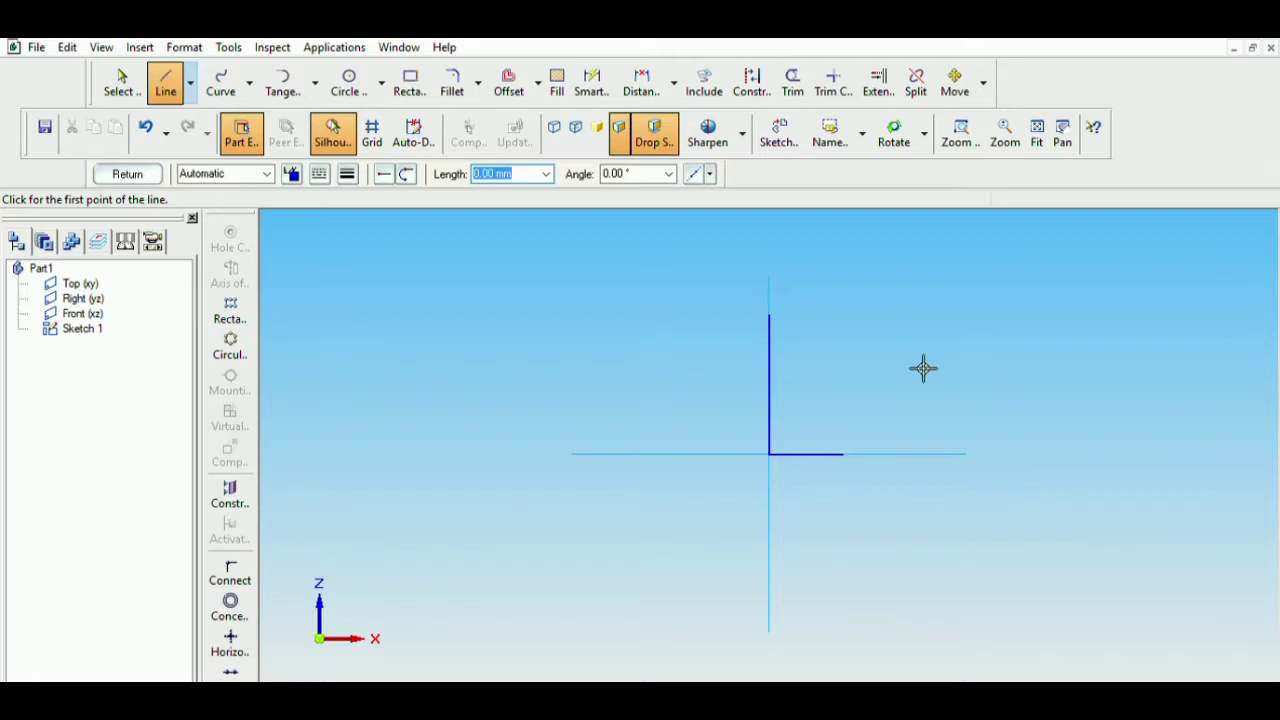
Step: Draw the 32.5 mm top edge and close the profile with the slanted right edge
{"action": "left_click", "coordinate": [782, 311]}
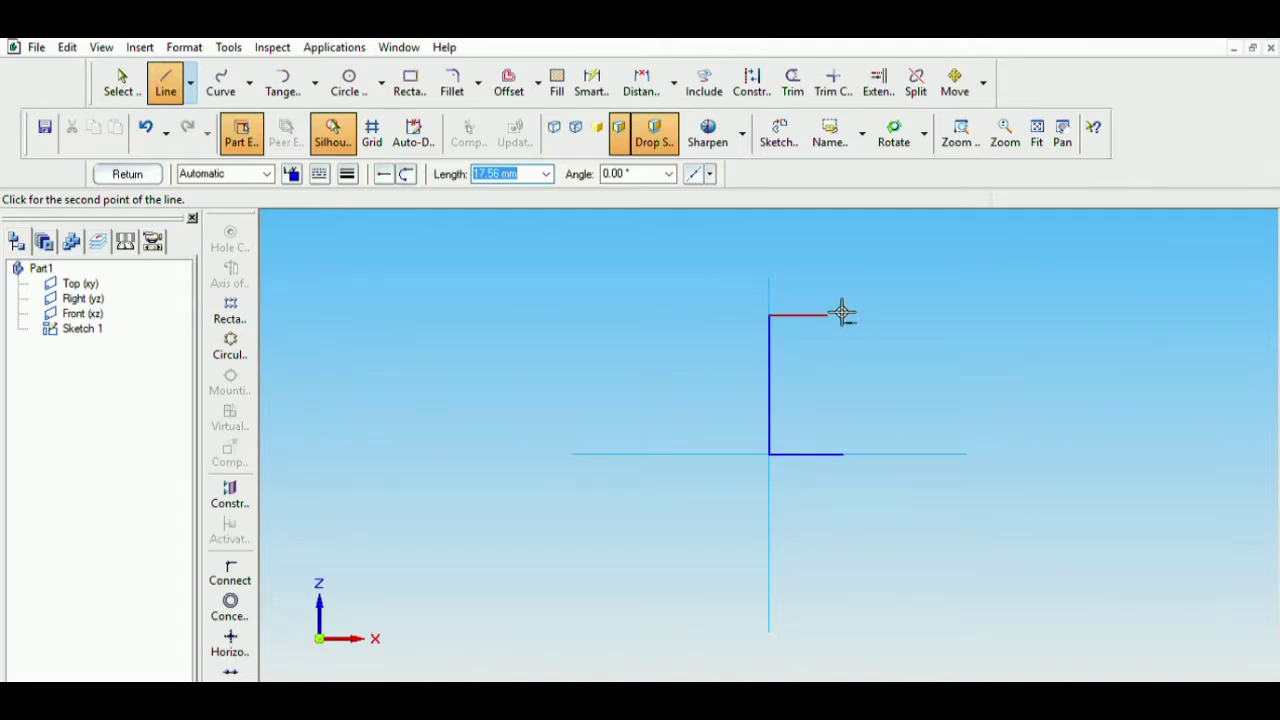
{"action": "type", "text": "32.5"}
{"action": "key", "text": "Tab"}
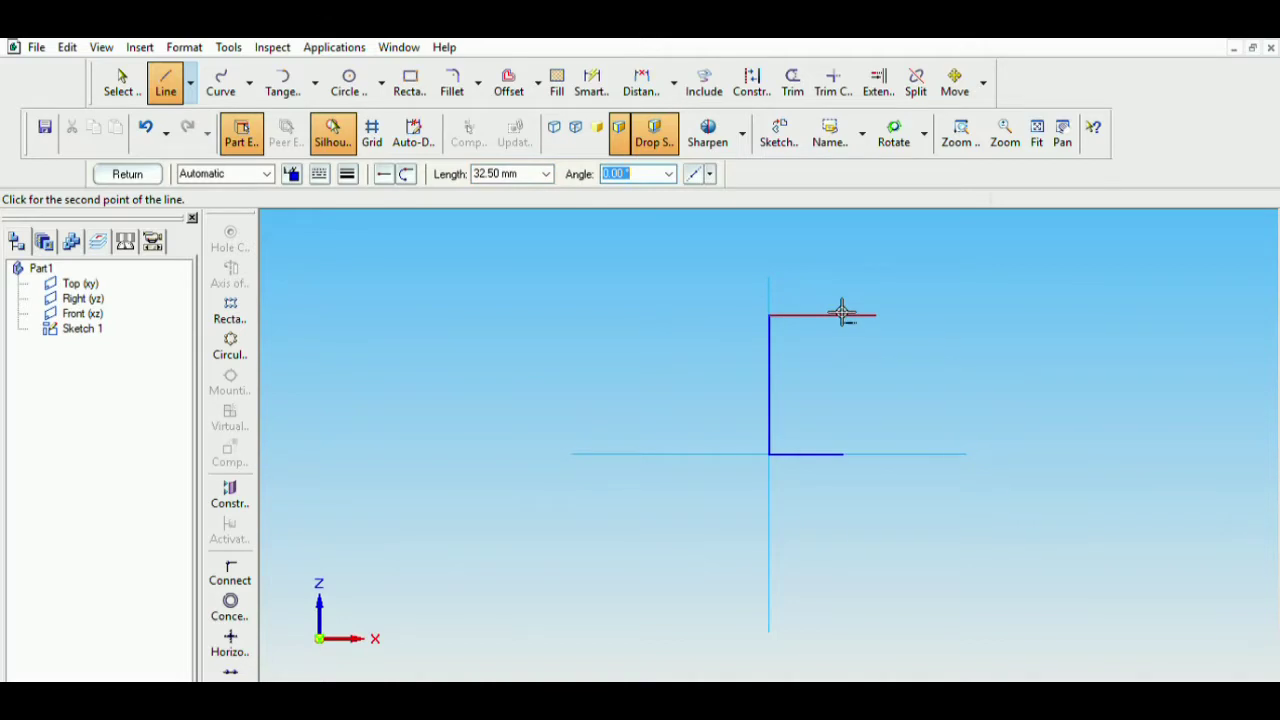
{"action": "key", "text": "Return"}
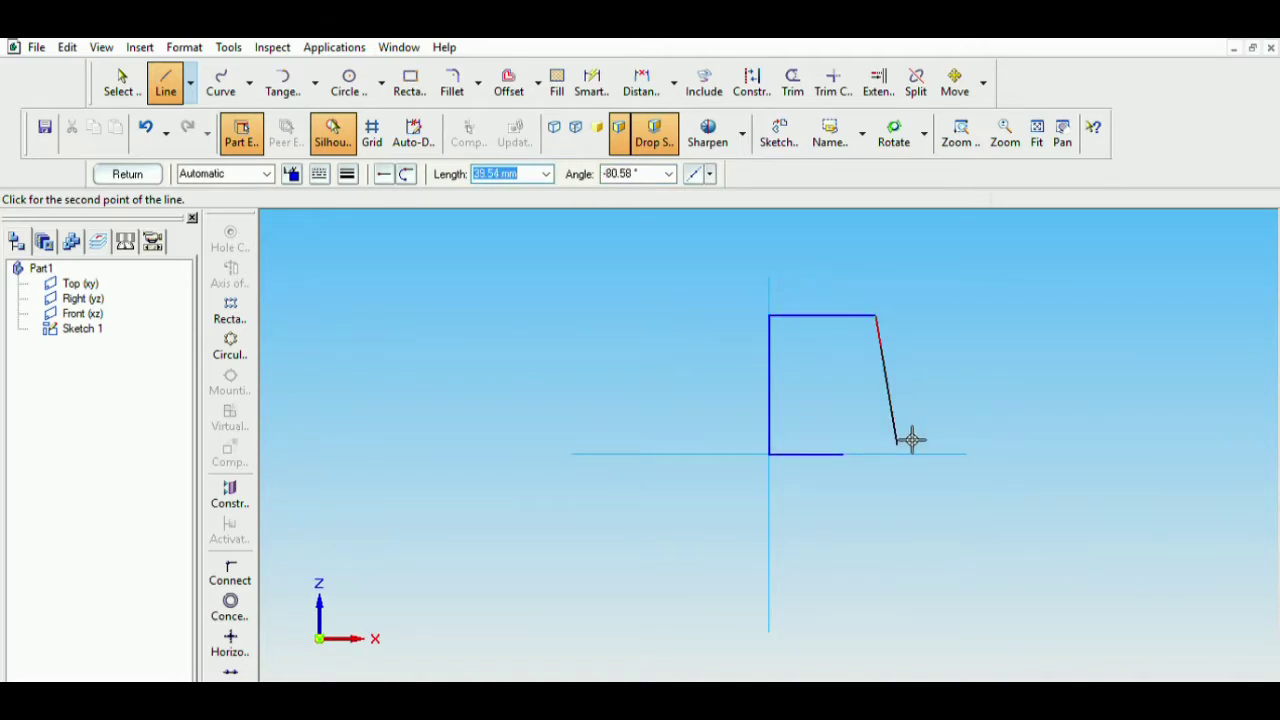
{"action": "left_click", "coordinate": [857, 451]}
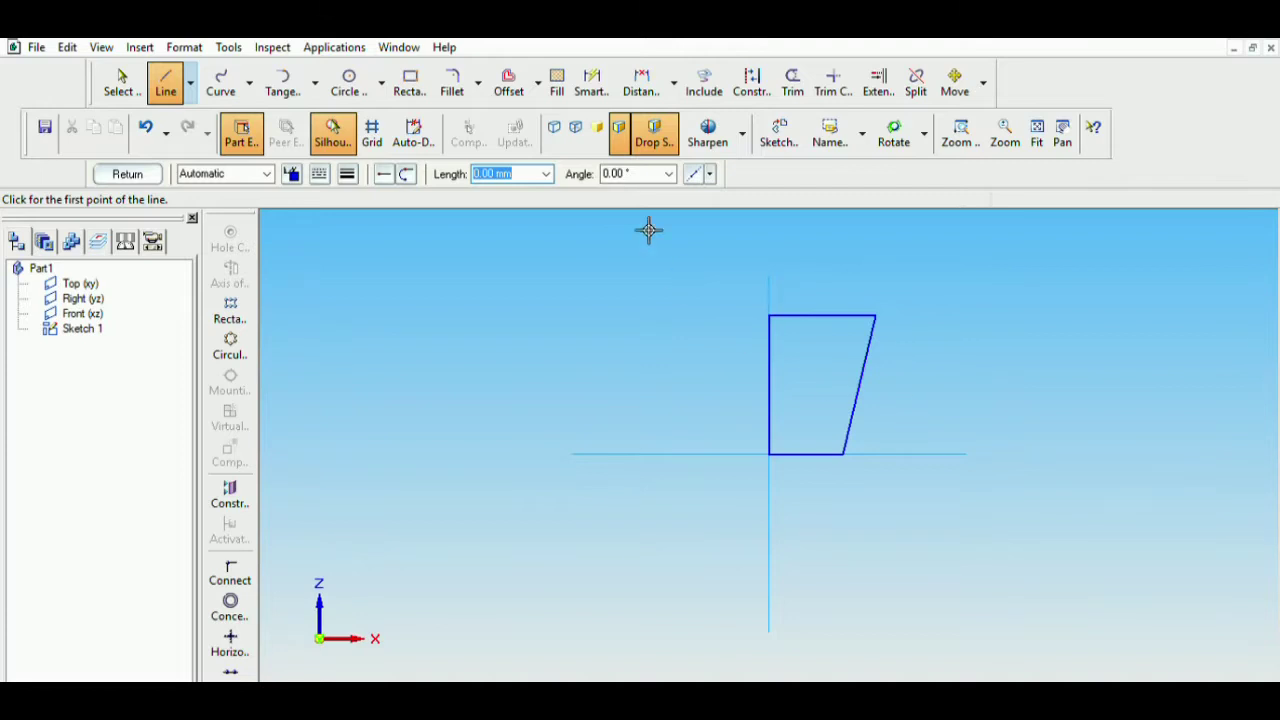
Step: Offset only the slanted right edge by 6 mm, placing the parallel line inside the profile
{"action": "left_click", "coordinate": [518, 85]}
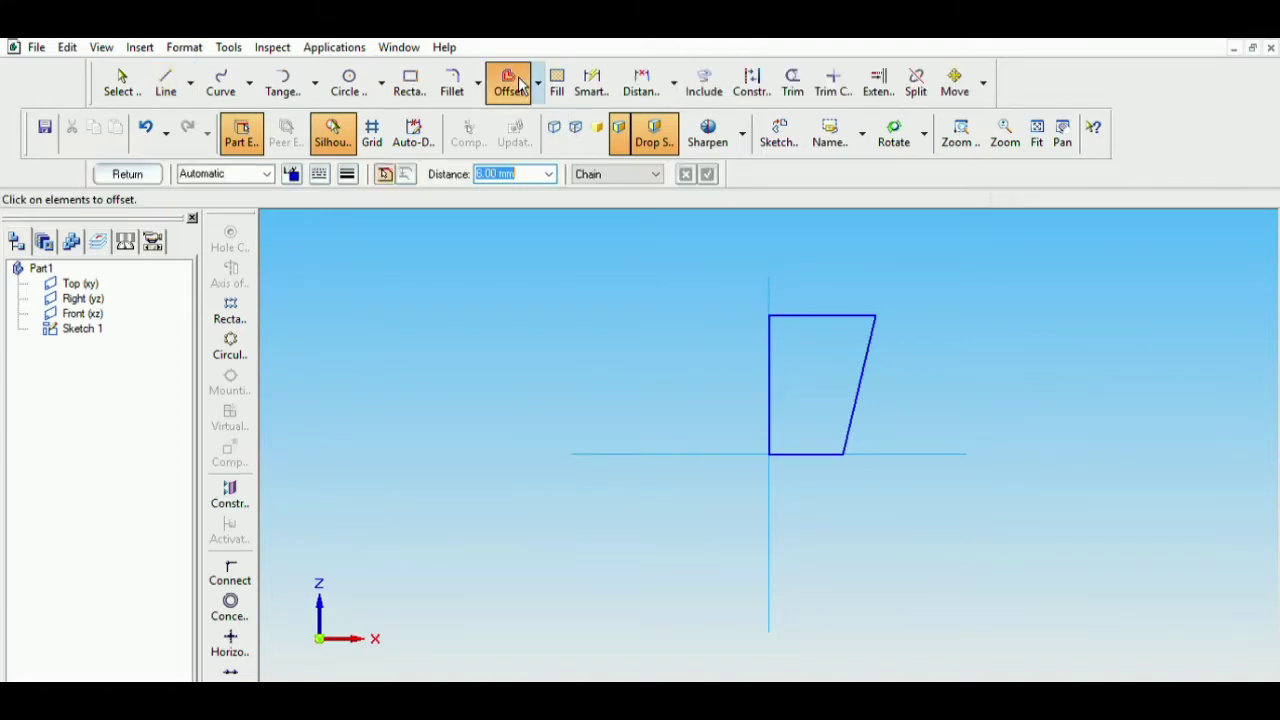
{"action": "left_click", "coordinate": [537, 163]}
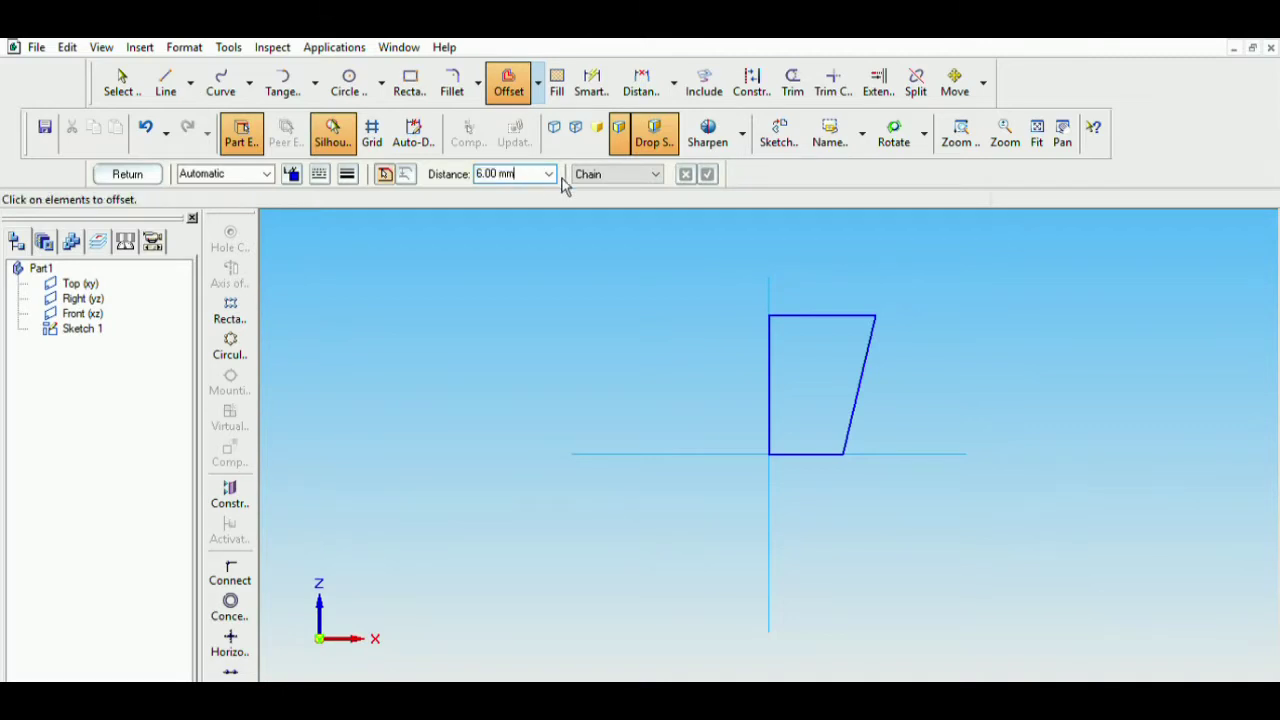
{"action": "left_click", "coordinate": [657, 176]}
{"action": "left_click", "coordinate": [650, 193]}
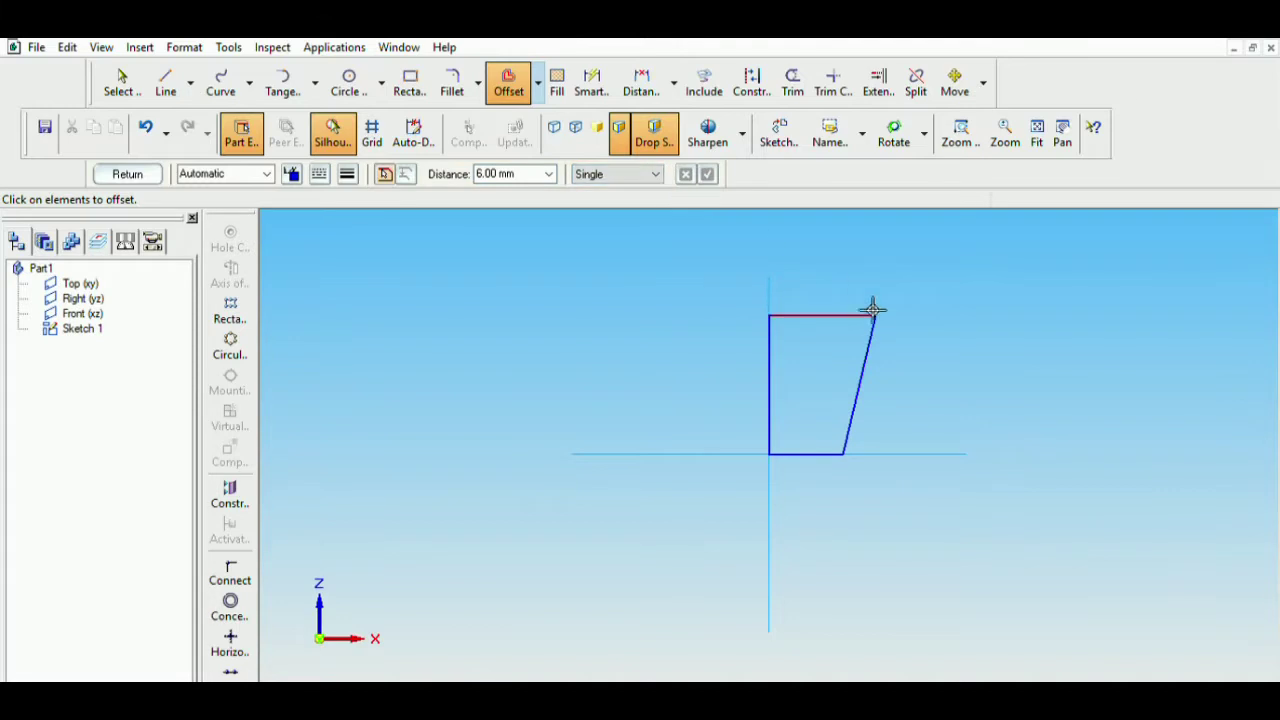
{"action": "left_click", "coordinate": [872, 363]}
{"action": "right_click", "coordinate": [793, 250]}
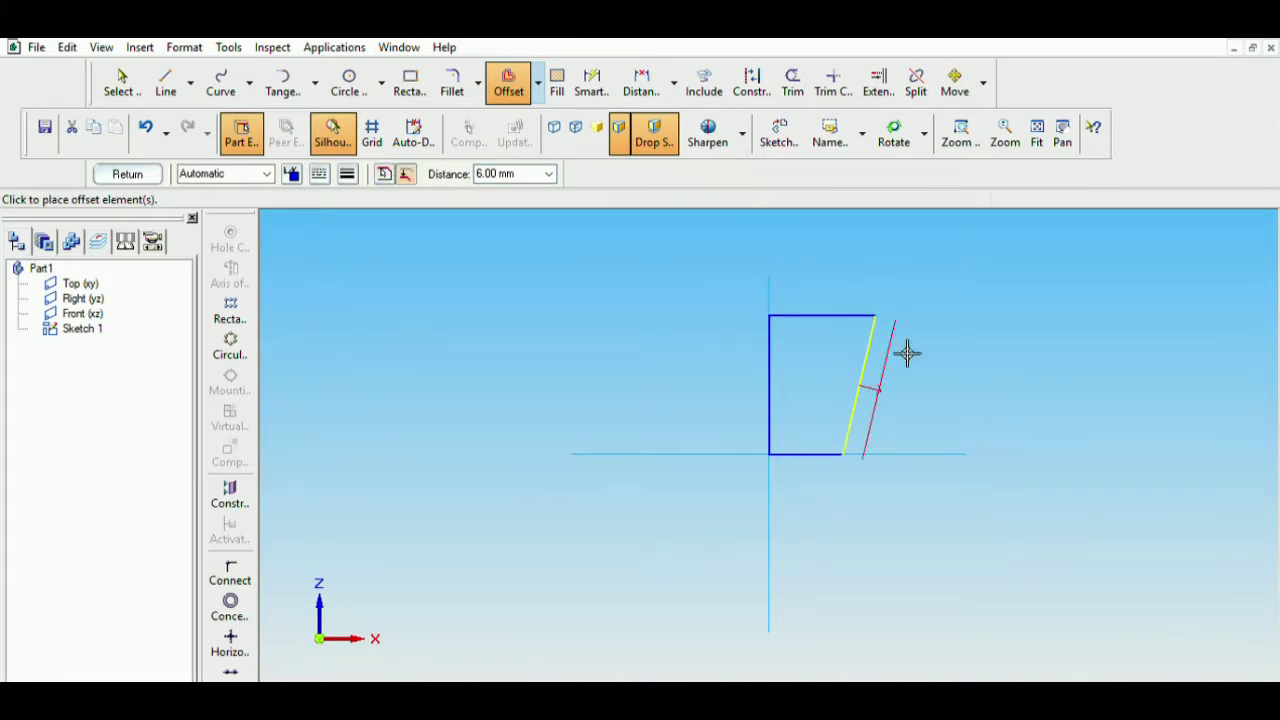
{"action": "left_click", "coordinate": [817, 340]}
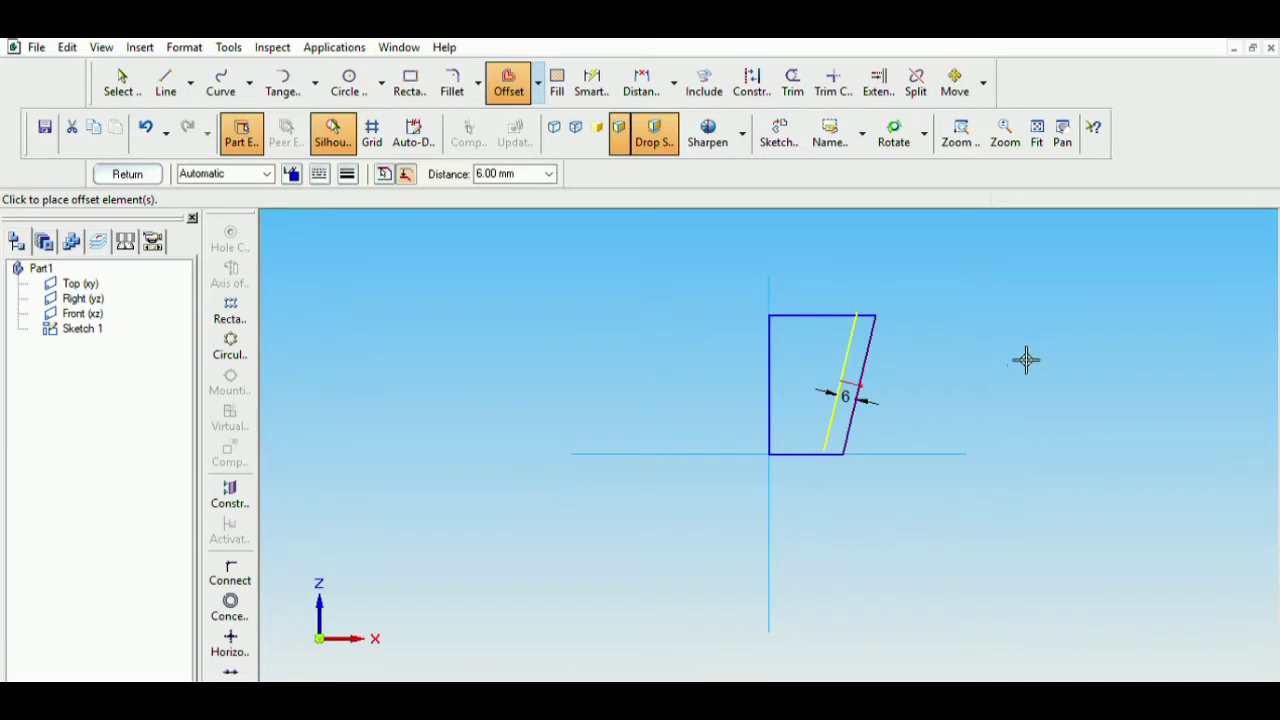
{"action": "left_click", "coordinate": [121, 83]}
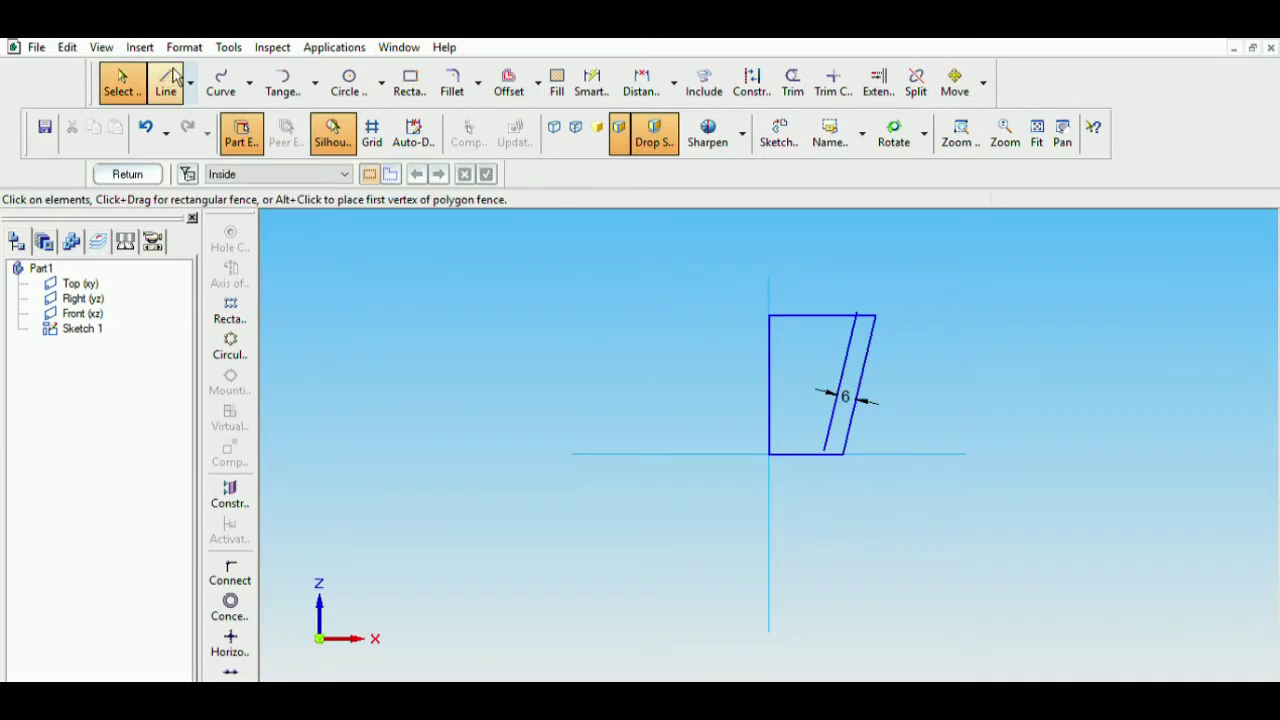
Step: Draw an 11.25 mm base line from the origin, then a 12 mm vertical line from its end
{"action": "left_click", "coordinate": [873, 391]}
{"action": "key", "text": "Escape"}
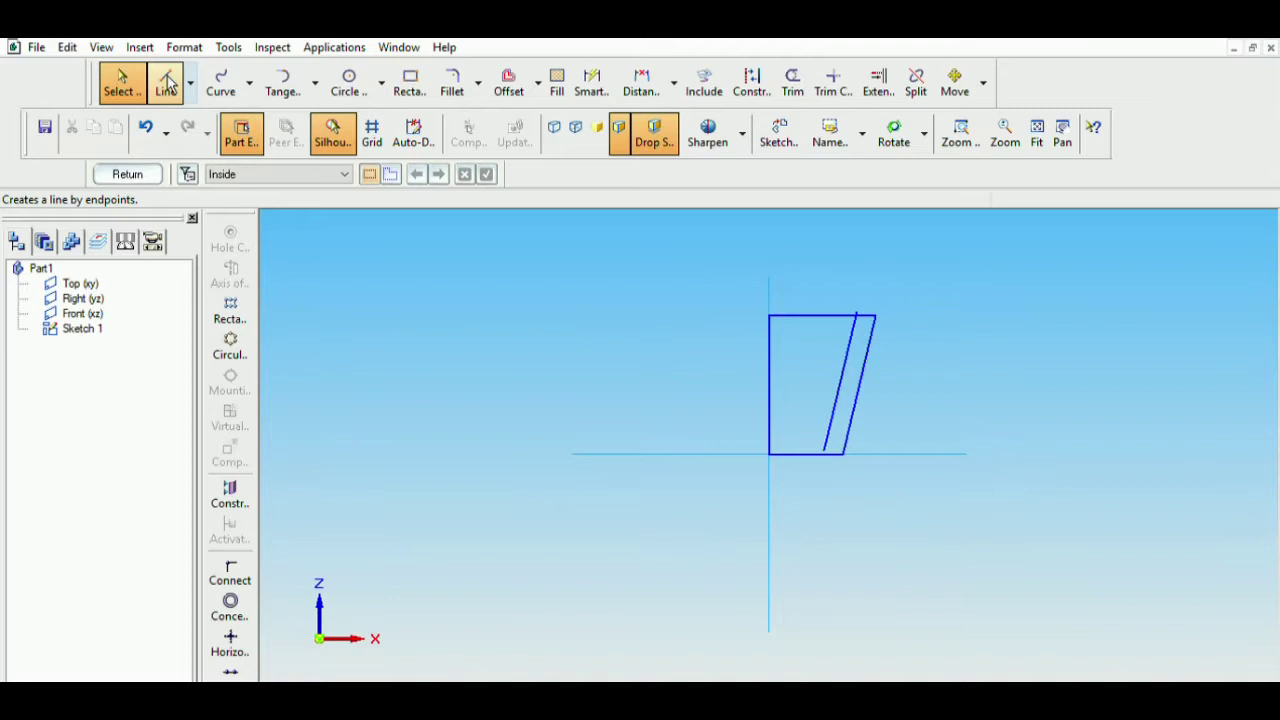
{"action": "left_click", "coordinate": [167, 85]}
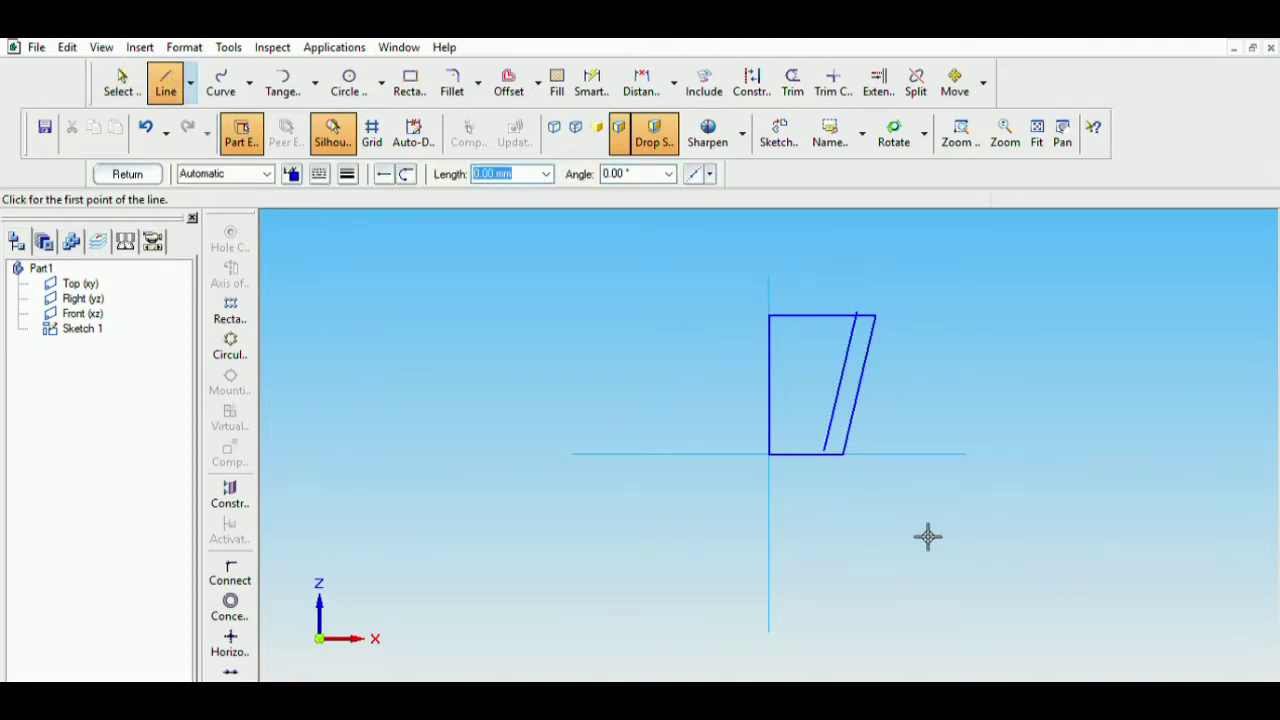
{"action": "left_click", "coordinate": [786, 450]}
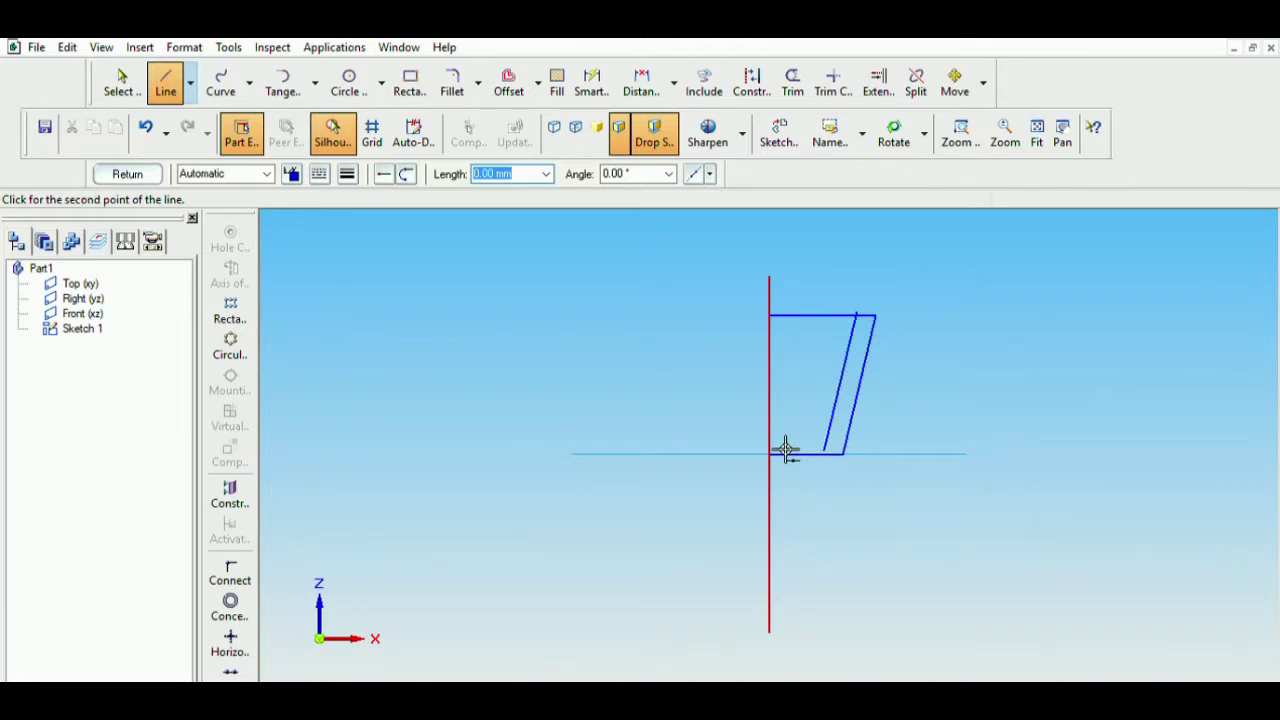
{"action": "type", "text": "11.25"}
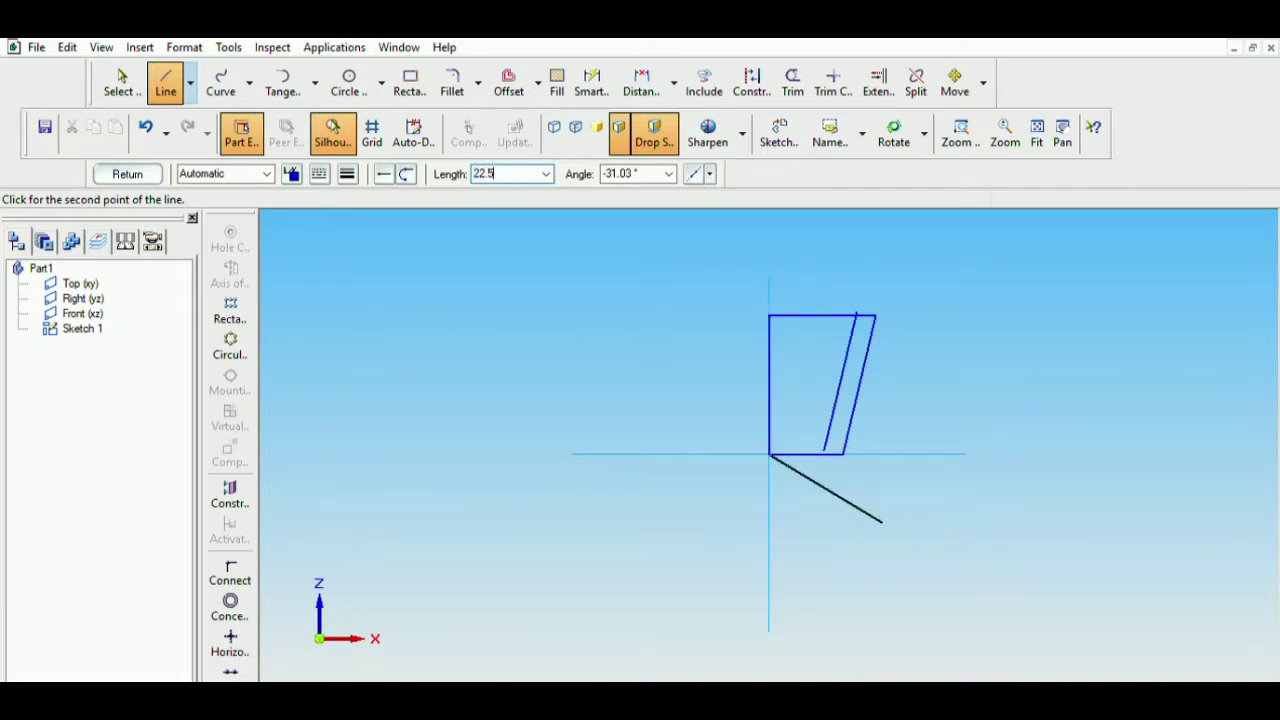
{"action": "key", "text": "Tab"}
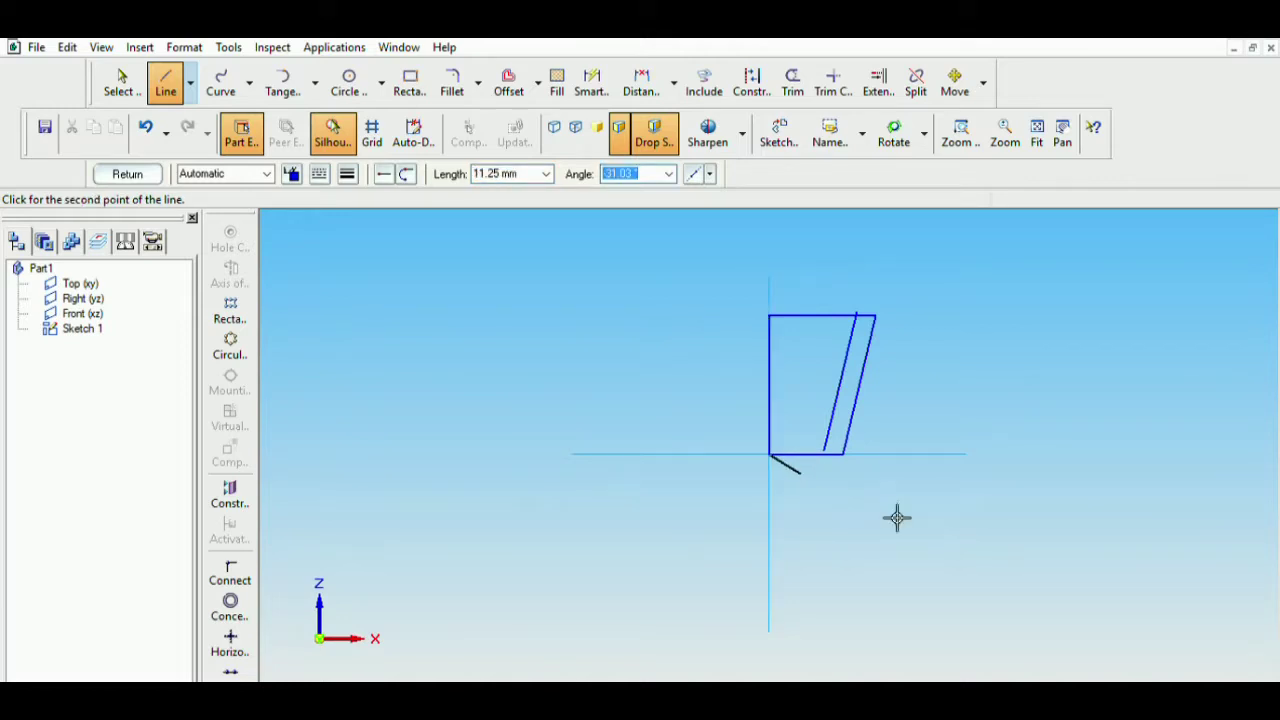
{"action": "left_click", "coordinate": [836, 452]}
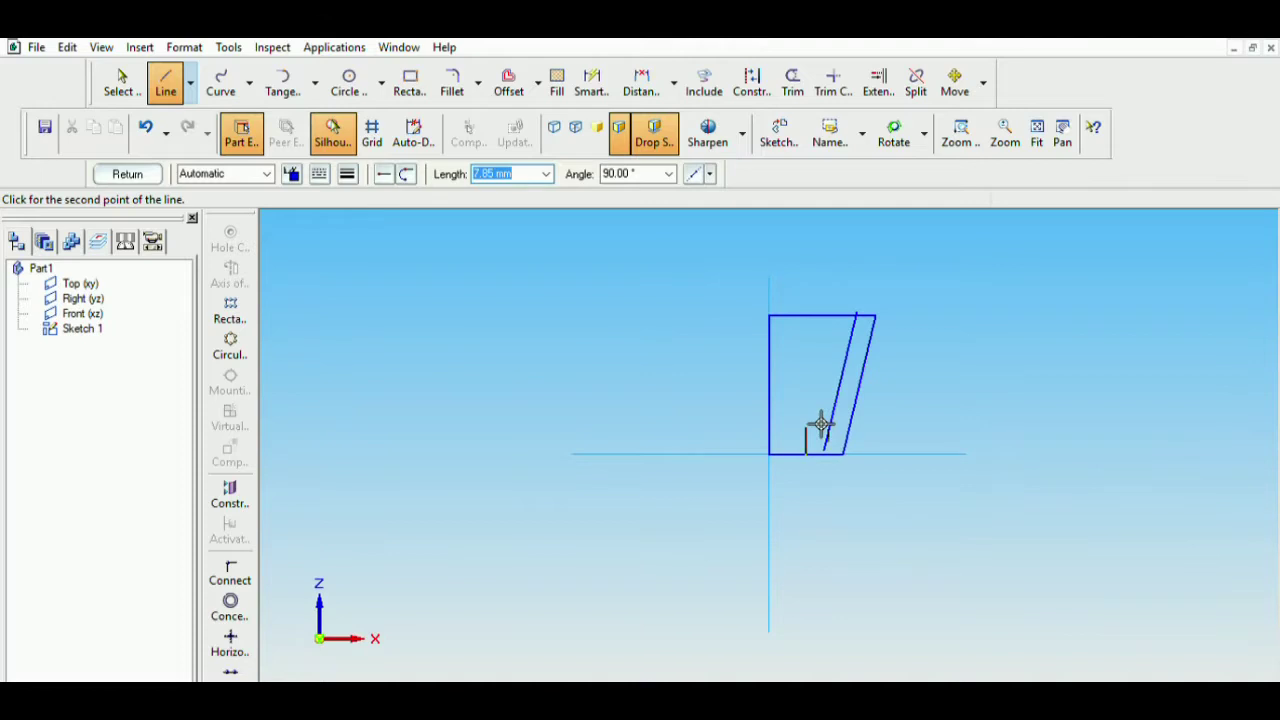
{"action": "type", "text": "12"}
{"action": "key", "text": "Tab"}
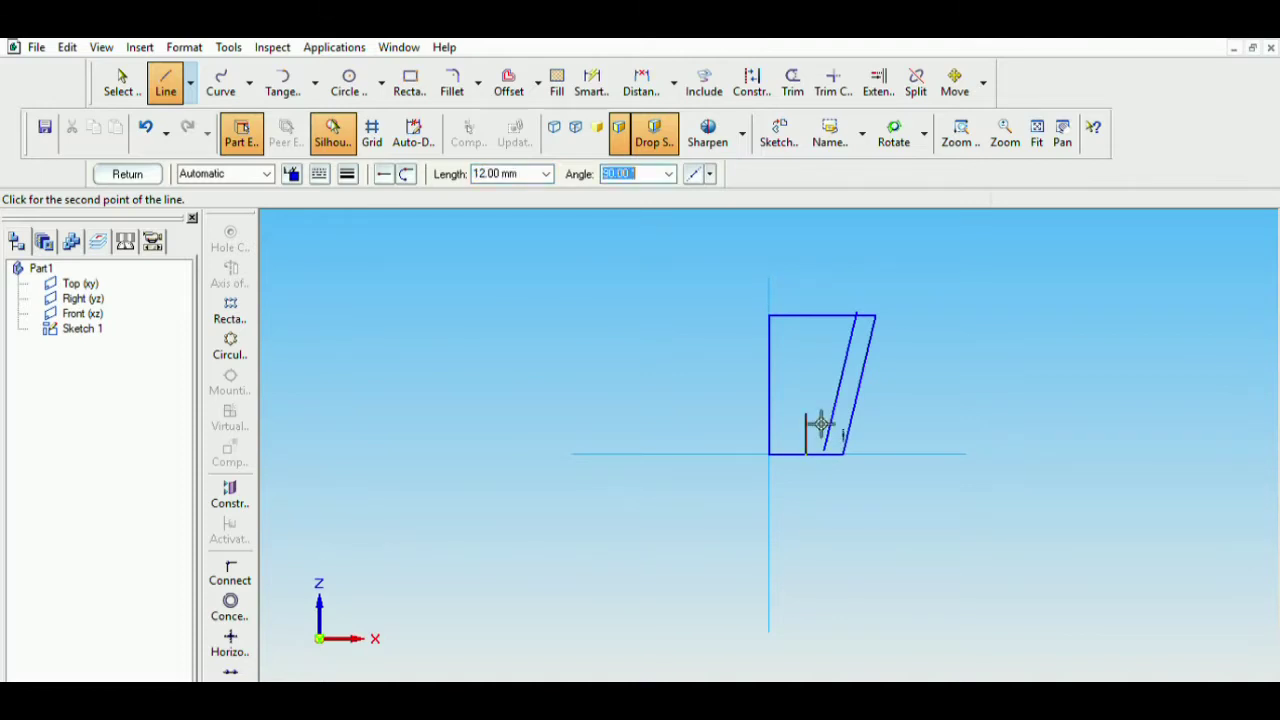
{"action": "left_click", "coordinate": [820, 424]}
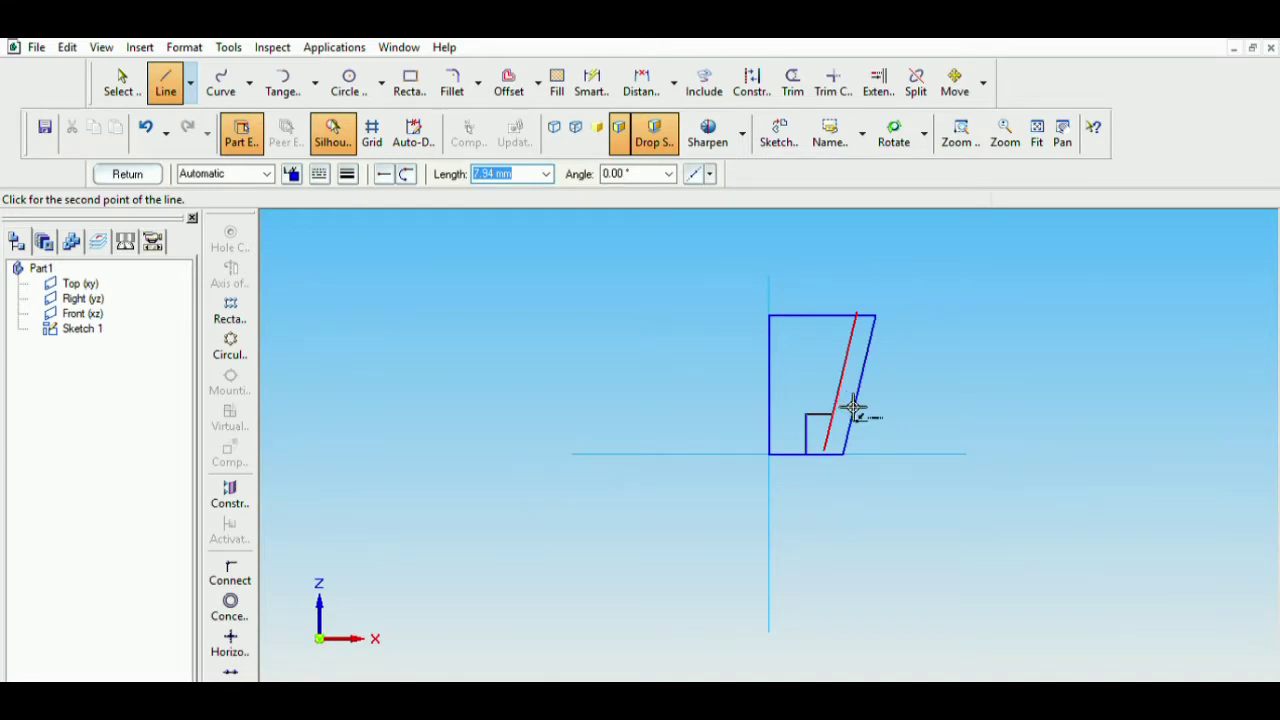
{"action": "right_click", "coordinate": [976, 411]}
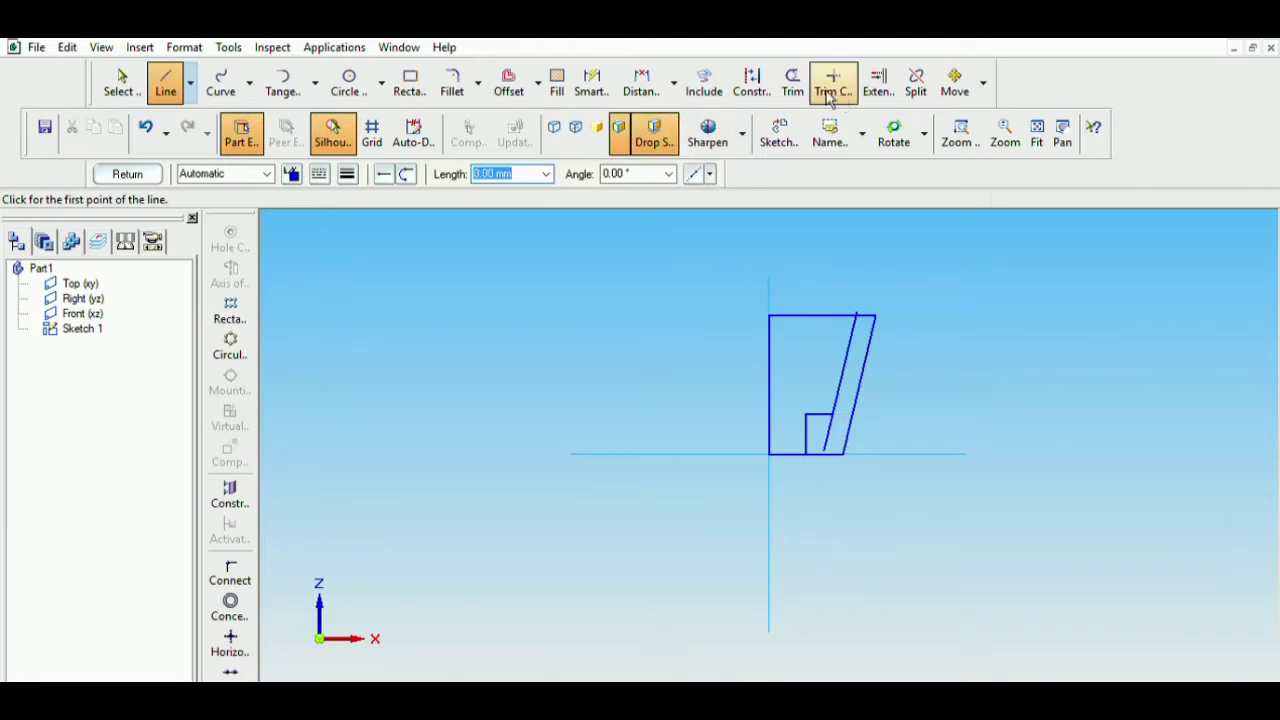
Step: Trim the bottom edge's left part and the top edge between the left and slanted lines, undoing one wrong trim
{"action": "left_click", "coordinate": [792, 84]}
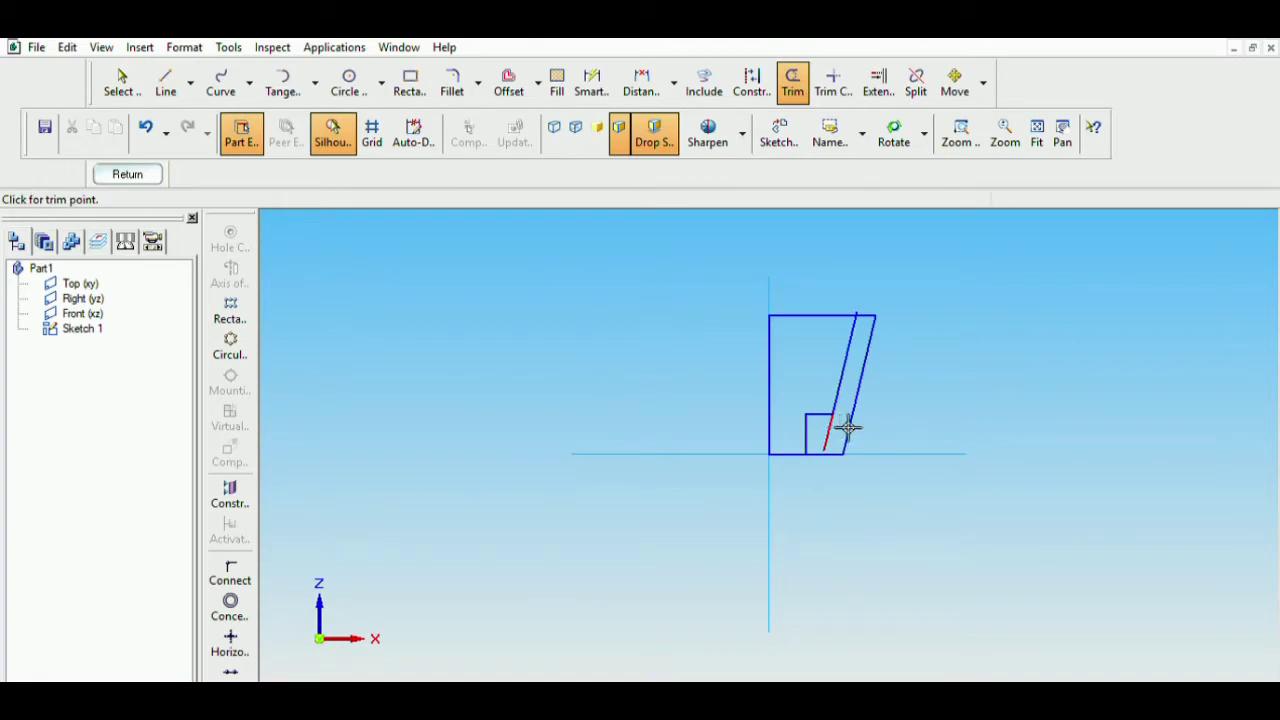
{"action": "left_click", "coordinate": [870, 313]}
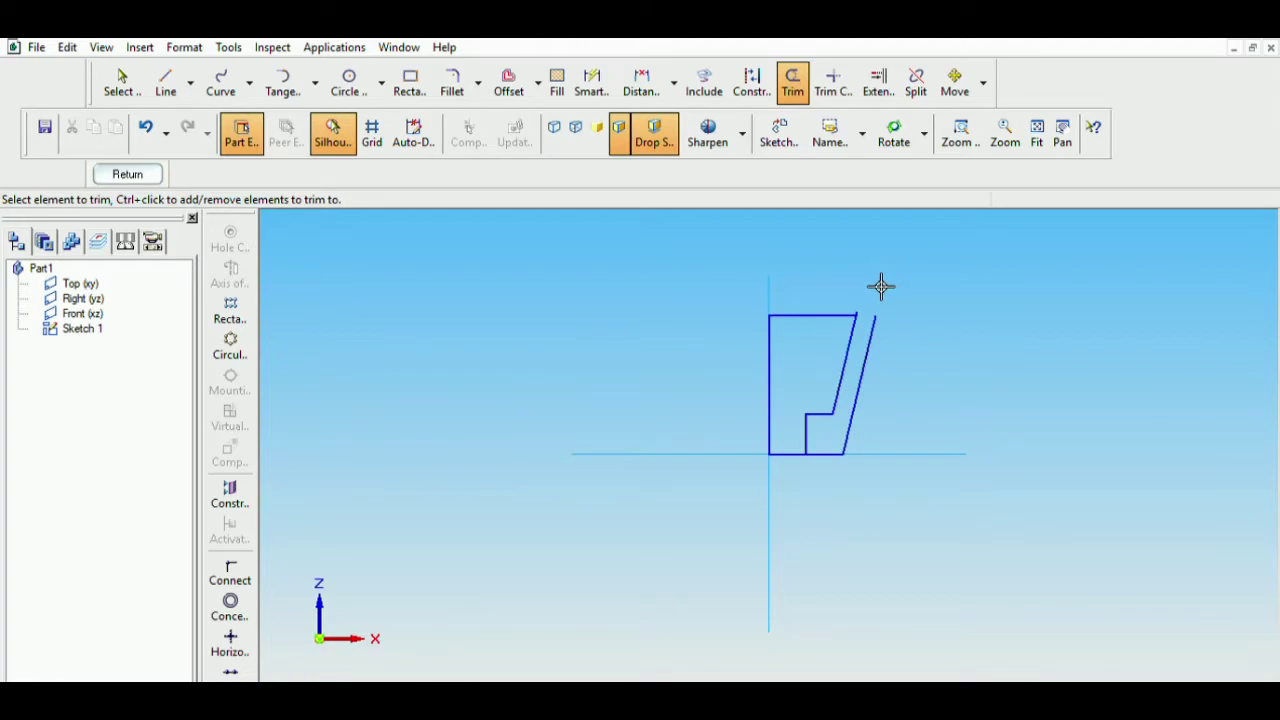
{"action": "key", "text": "ctrl+z"}
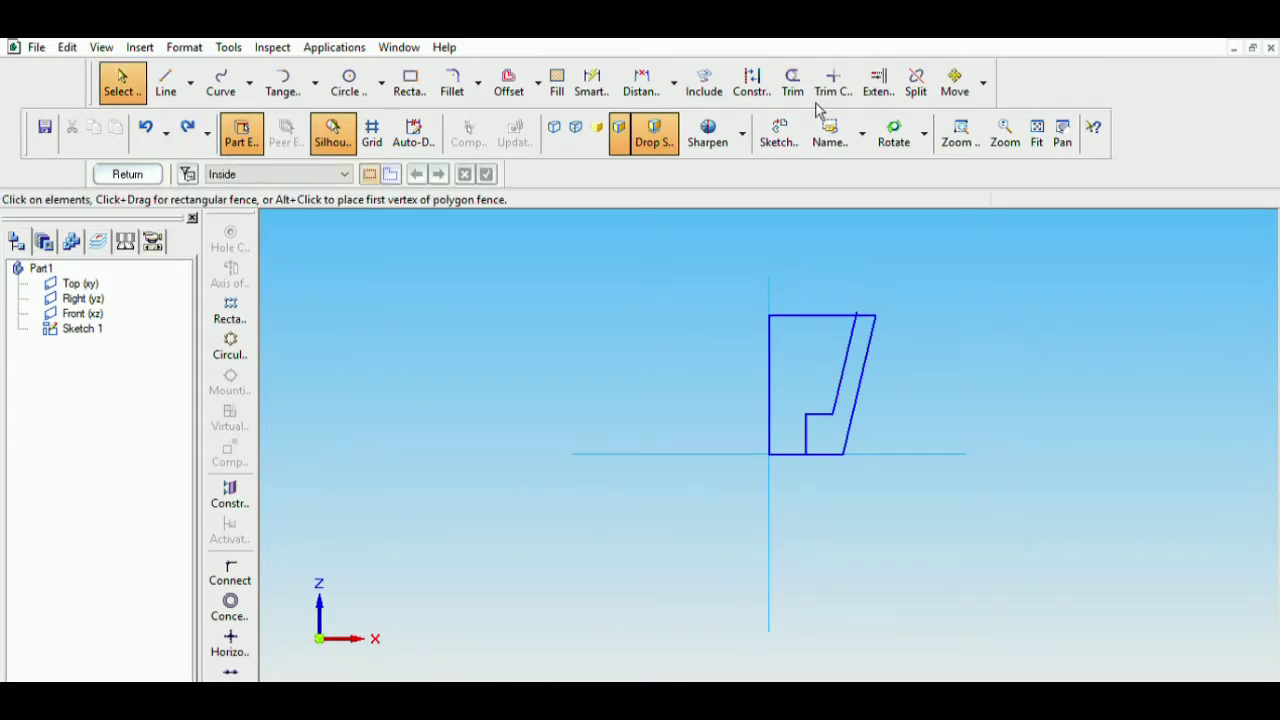
{"action": "left_click", "coordinate": [792, 82]}
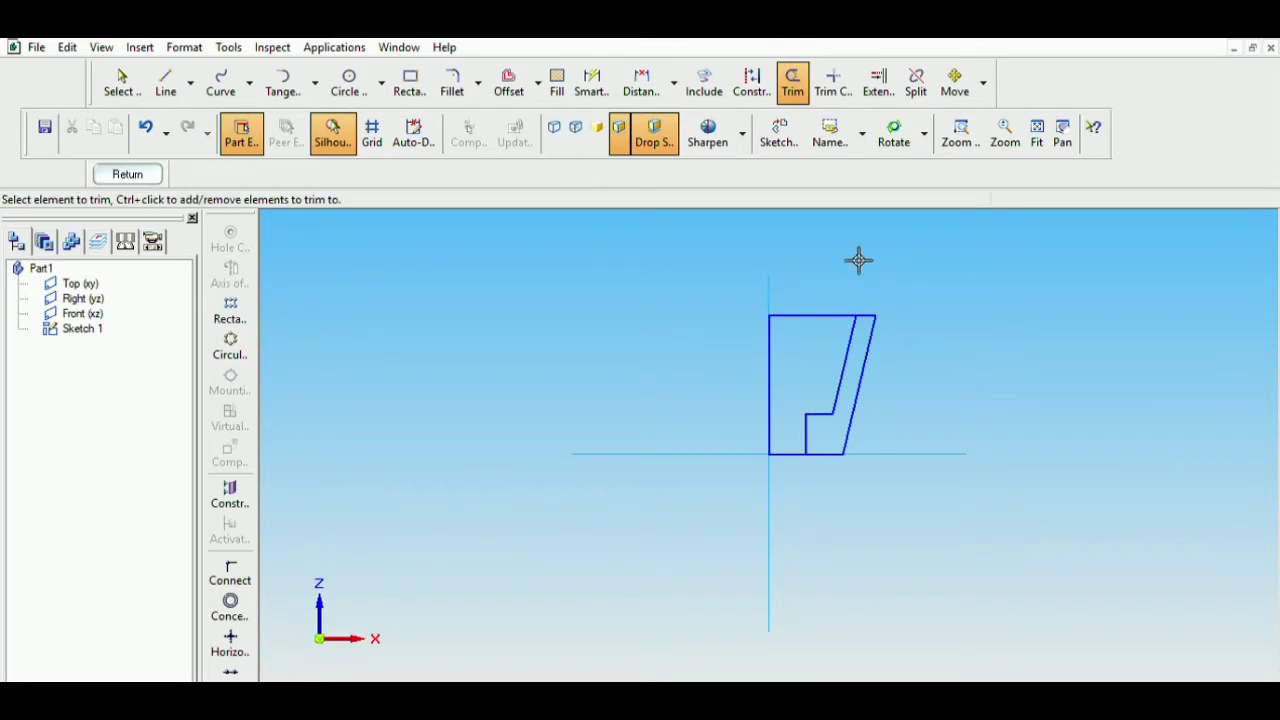
{"action": "left_click", "coordinate": [800, 452]}
{"action": "left_click", "coordinate": [819, 315]}
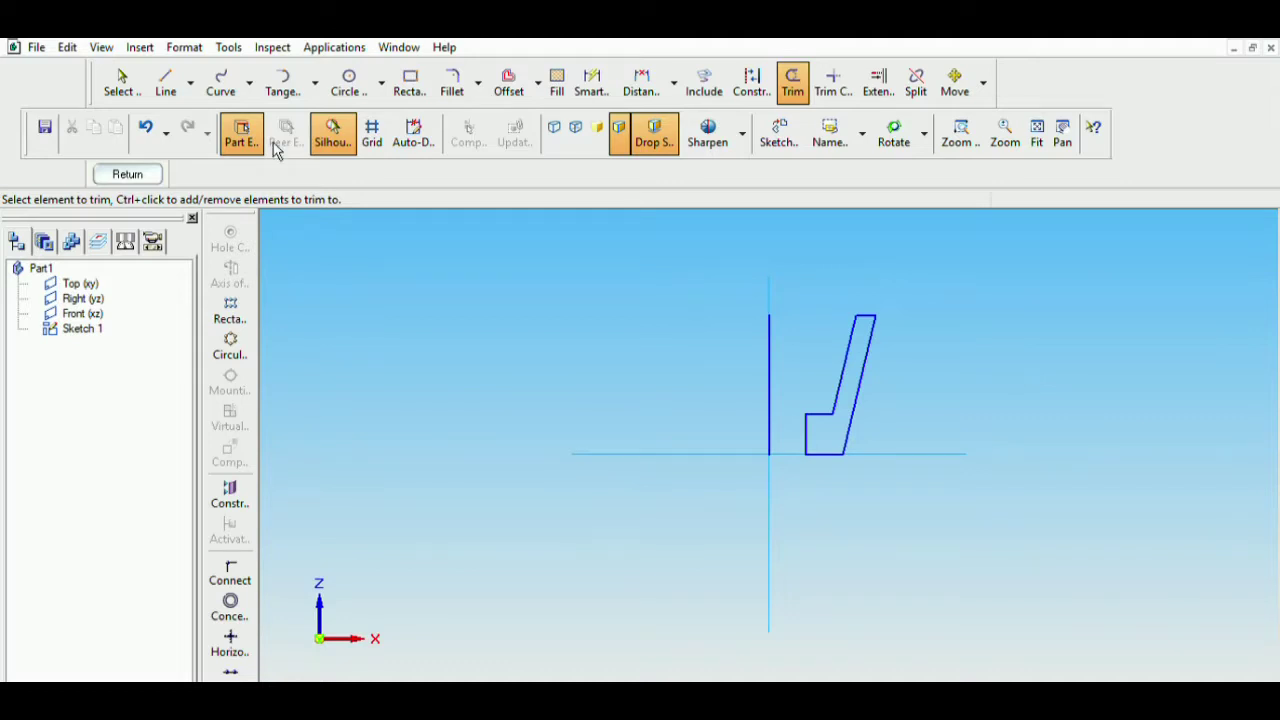
Step: Close the sketch and revolve the stepped wall profile 360° about the vertical line as Protrusion 1
{"action": "left_click", "coordinate": [134, 174]}
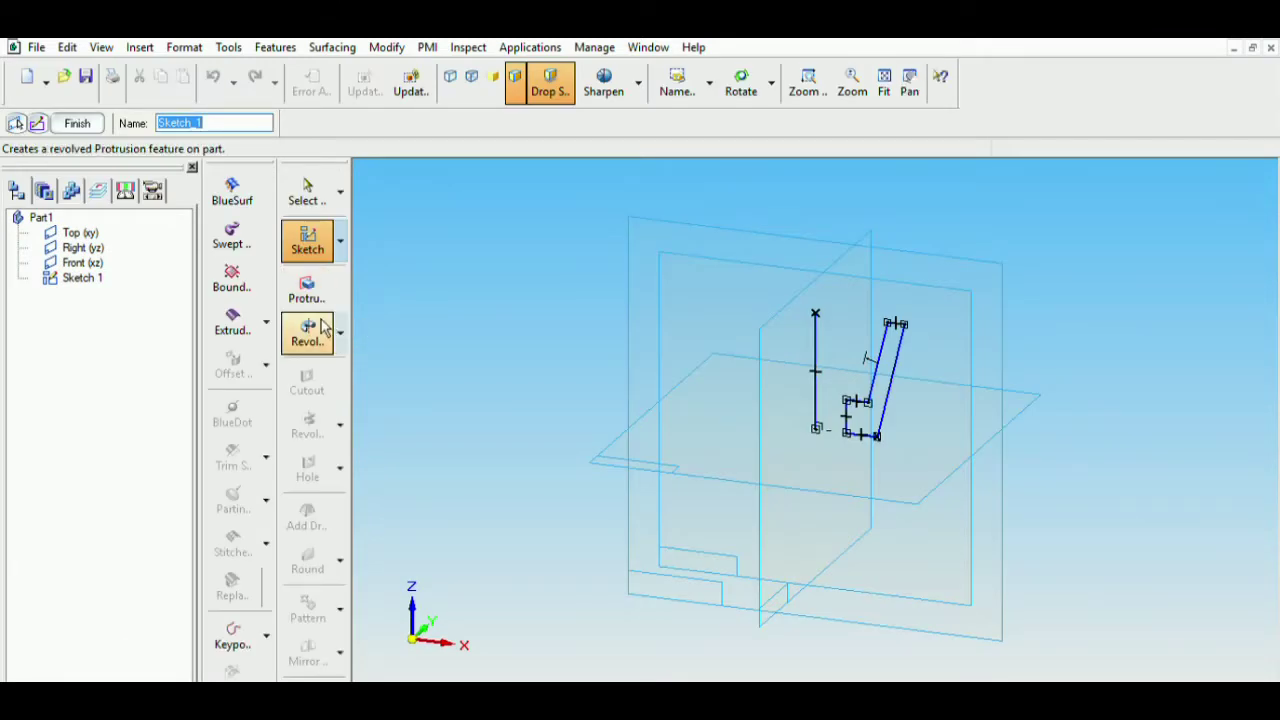
{"action": "left_click", "coordinate": [320, 331]}
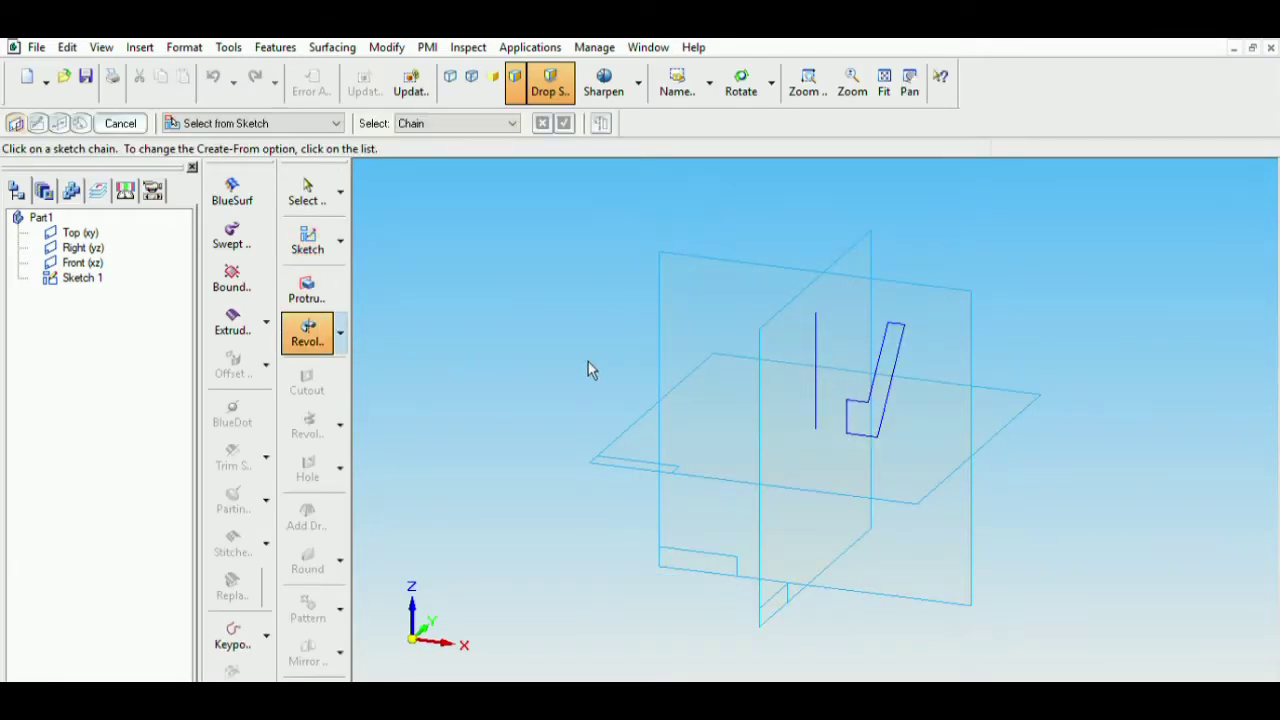
{"action": "left_click", "coordinate": [897, 386]}
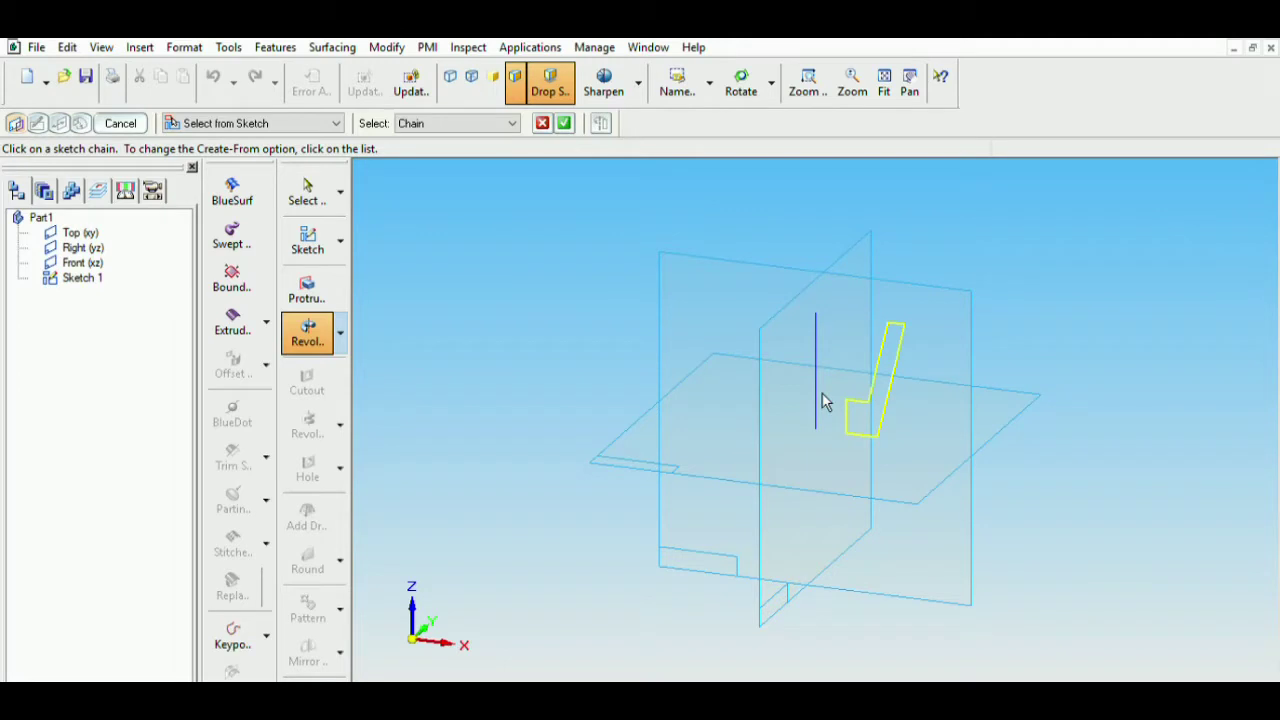
{"action": "left_click", "coordinate": [565, 123]}
{"action": "left_click", "coordinate": [817, 332]}
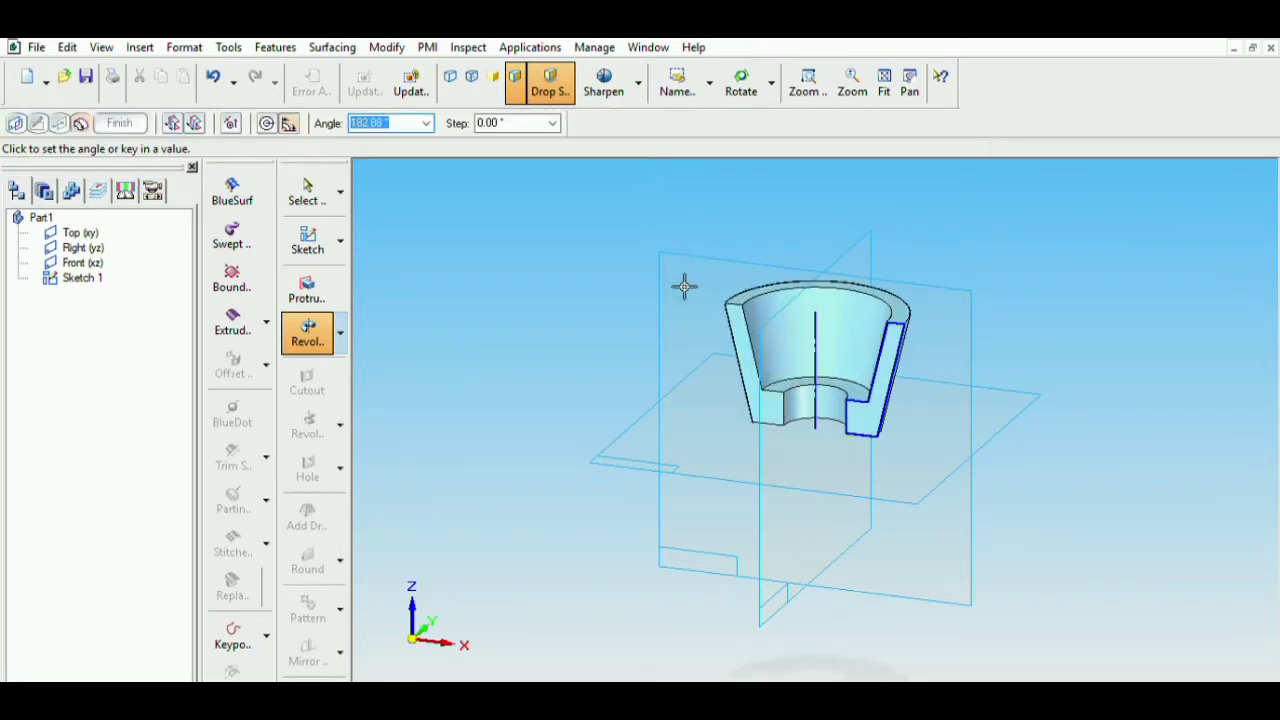
{"action": "type", "text": "360"}
{"action": "key", "text": "BackSpace"}
{"action": "key", "text": "BackSpace"}
{"action": "type", "text": "60"}
{"action": "key", "text": "Return"}
{"action": "left_click", "coordinate": [680, 279]}
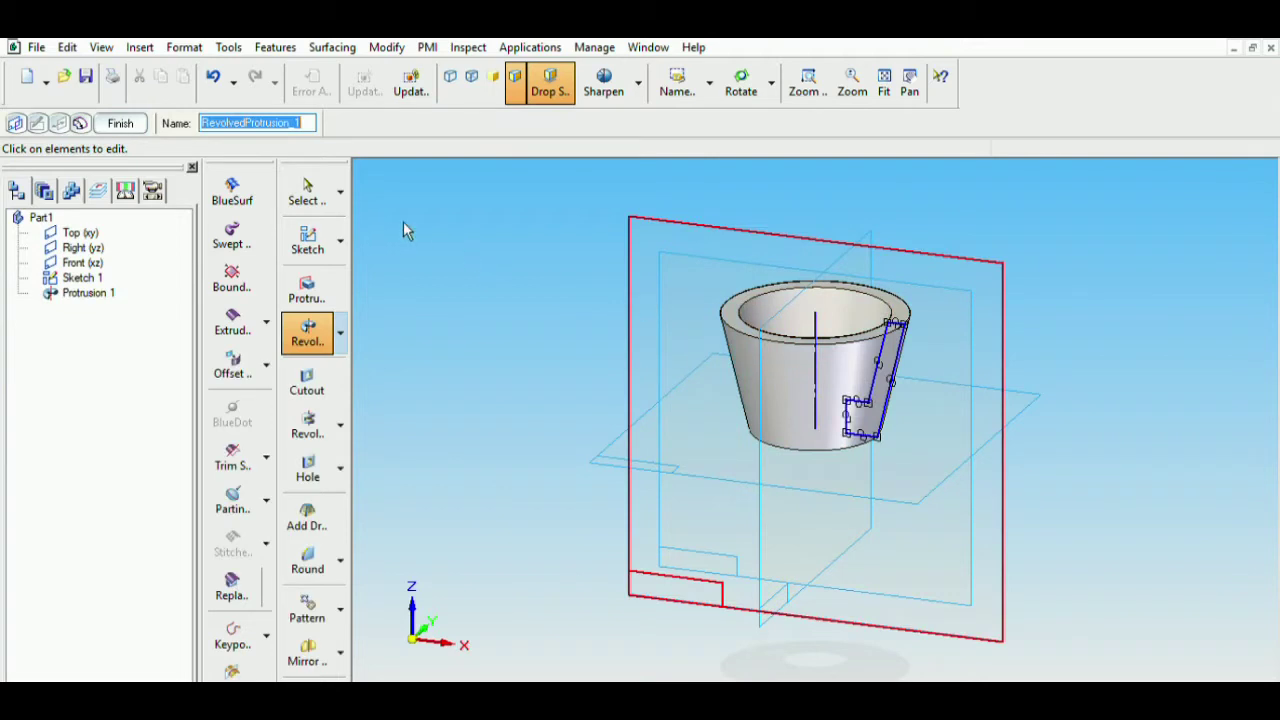
{"action": "left_click", "coordinate": [330, 186]}
Step: On the Front (xz) plane, draw a 10 mm diameter circle centred on the rim at the axis
{"action": "middle_click_drag", "start_coordinate": [523, 292], "coordinate": [566, 457]}
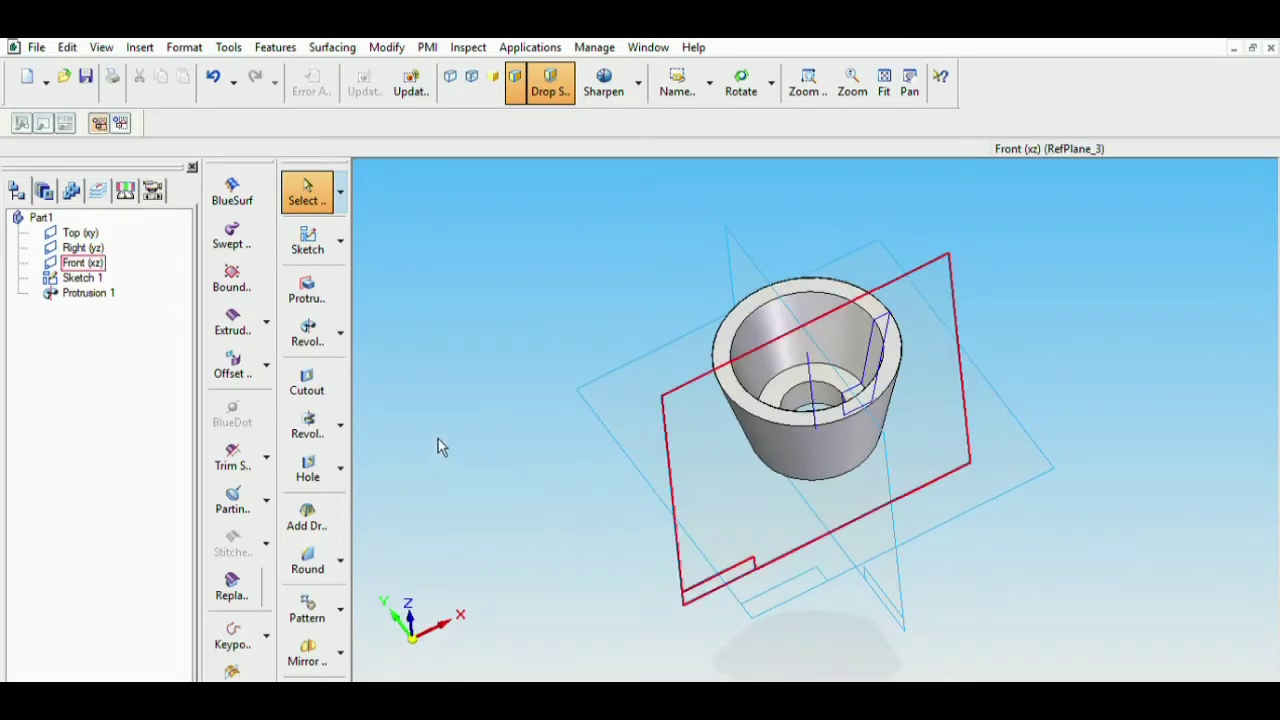
{"action": "mouse_move", "coordinate": [441, 447]}
{"action": "middle_mouse_down"}
{"action": "mouse_move", "coordinate": [445, 330]}
{"action": "mouse_move", "coordinate": [355, 262]}
{"action": "middle_mouse_up"}
{"action": "left_click", "coordinate": [310, 240]}
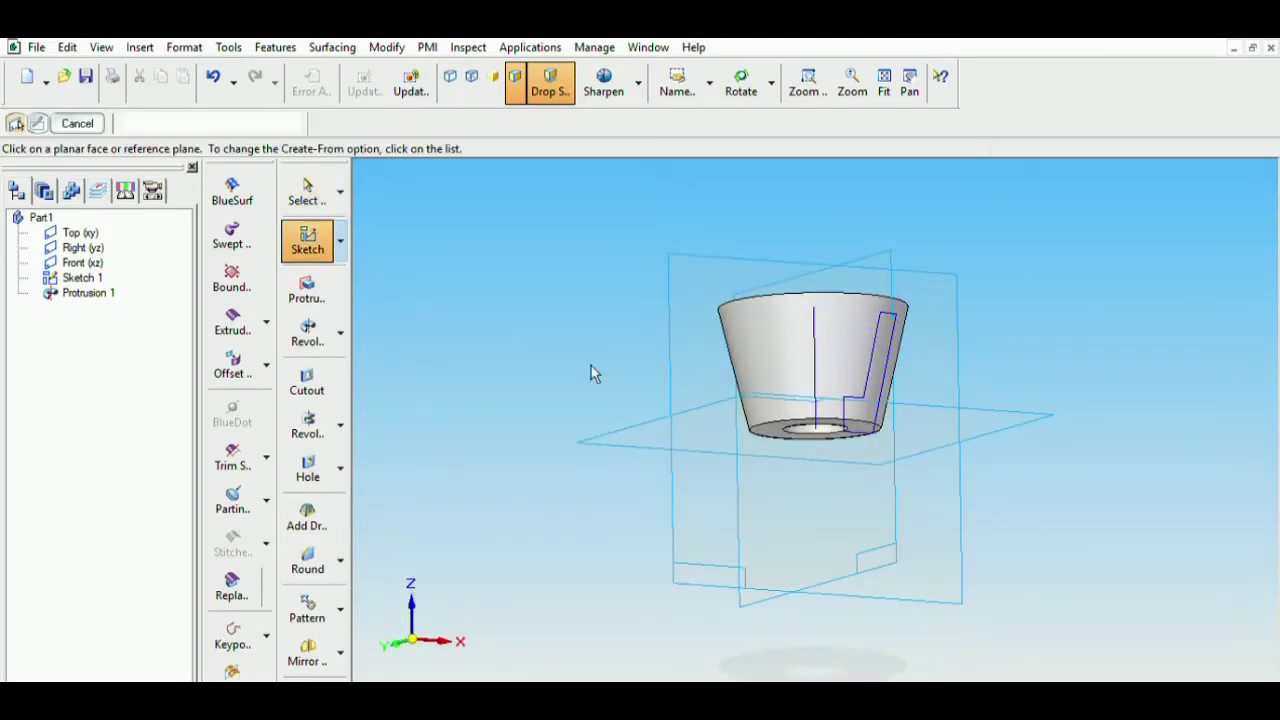
{"action": "left_click", "coordinate": [920, 338]}
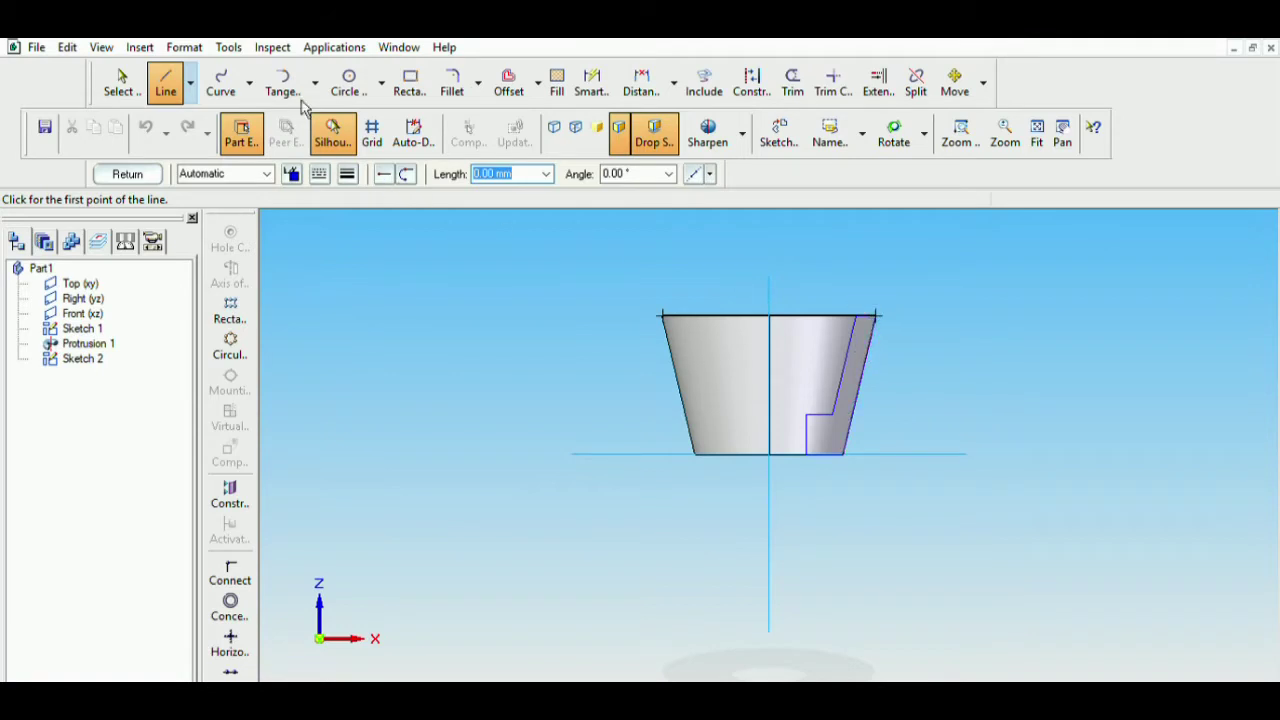
{"action": "left_click", "coordinate": [349, 82]}
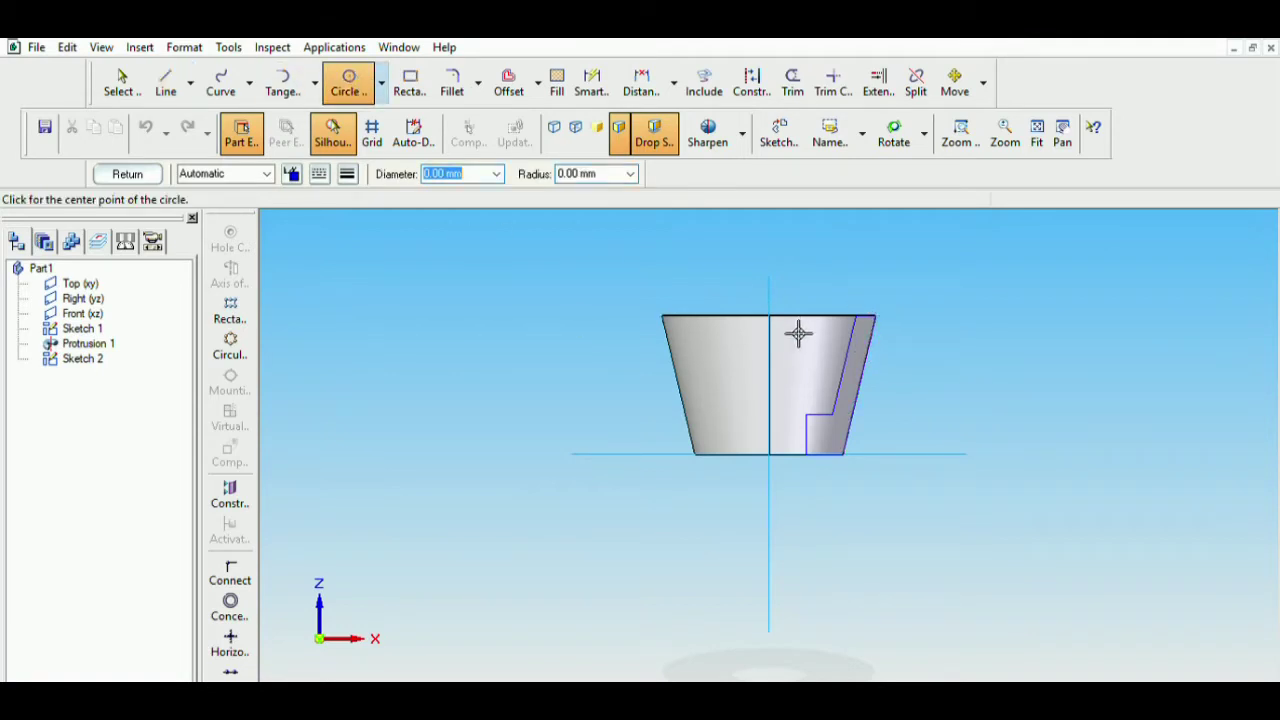
{"action": "left_click", "coordinate": [770, 315]}
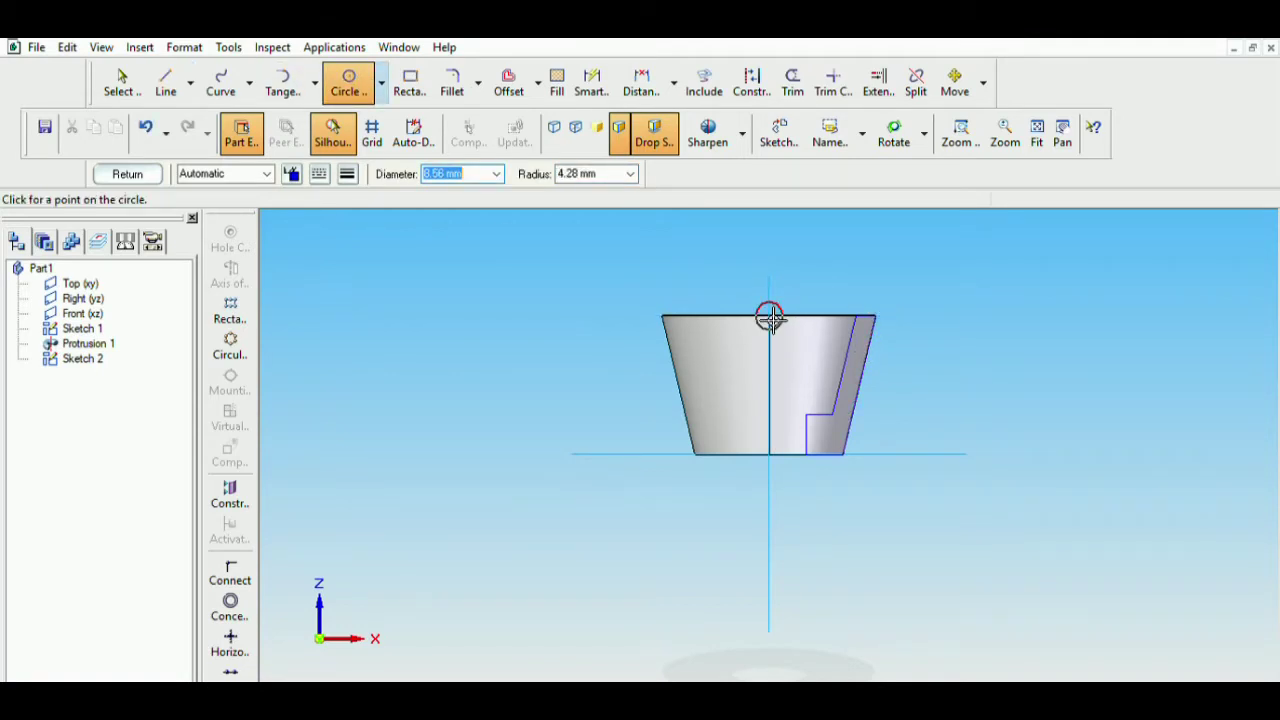
{"action": "type", "text": "10"}
{"action": "key", "text": "Return"}
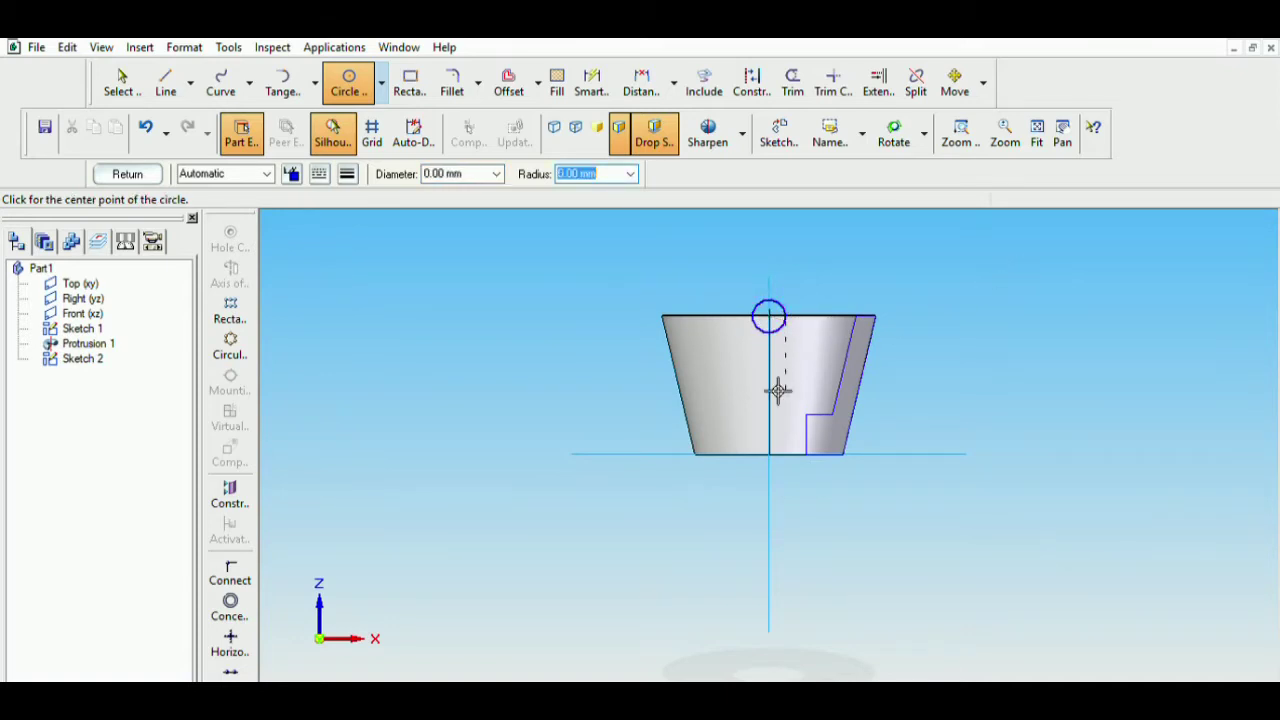
{"action": "left_click", "coordinate": [156, 174]}
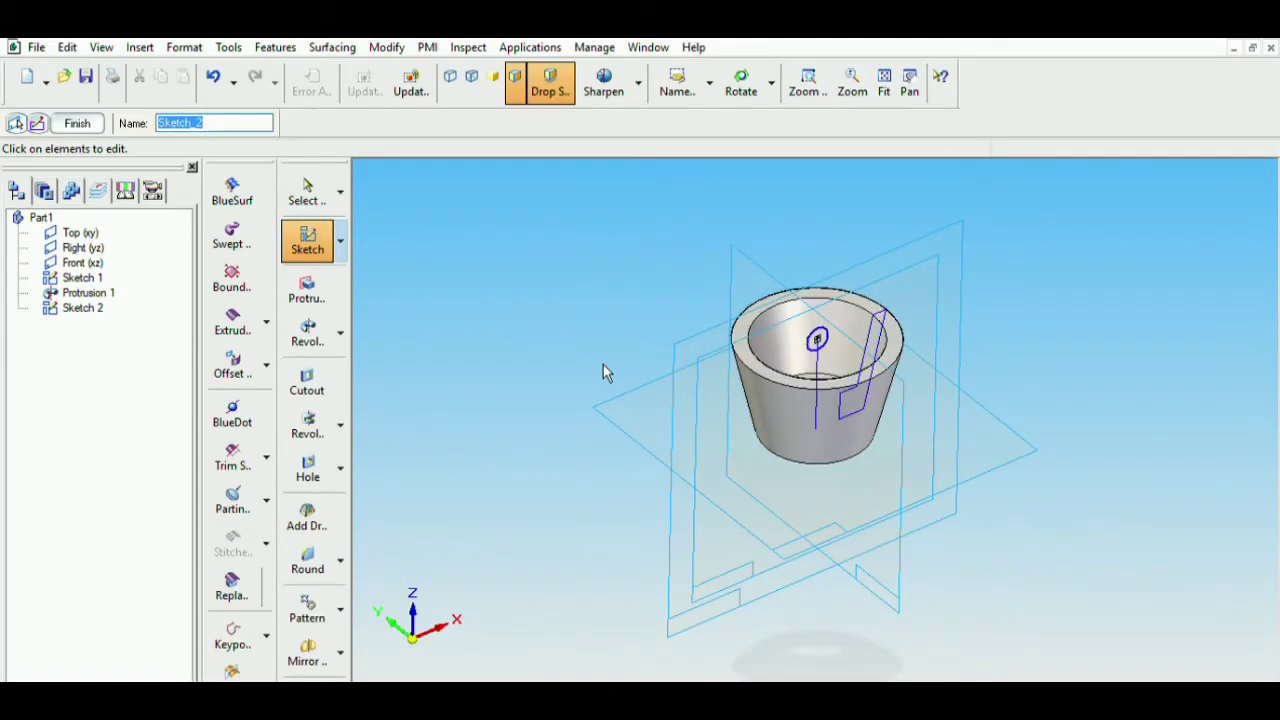
Step: Create Cutout 1 from the circle with a symmetric extent through the cup, notching both rim sides
{"action": "left_click", "coordinate": [325, 376]}
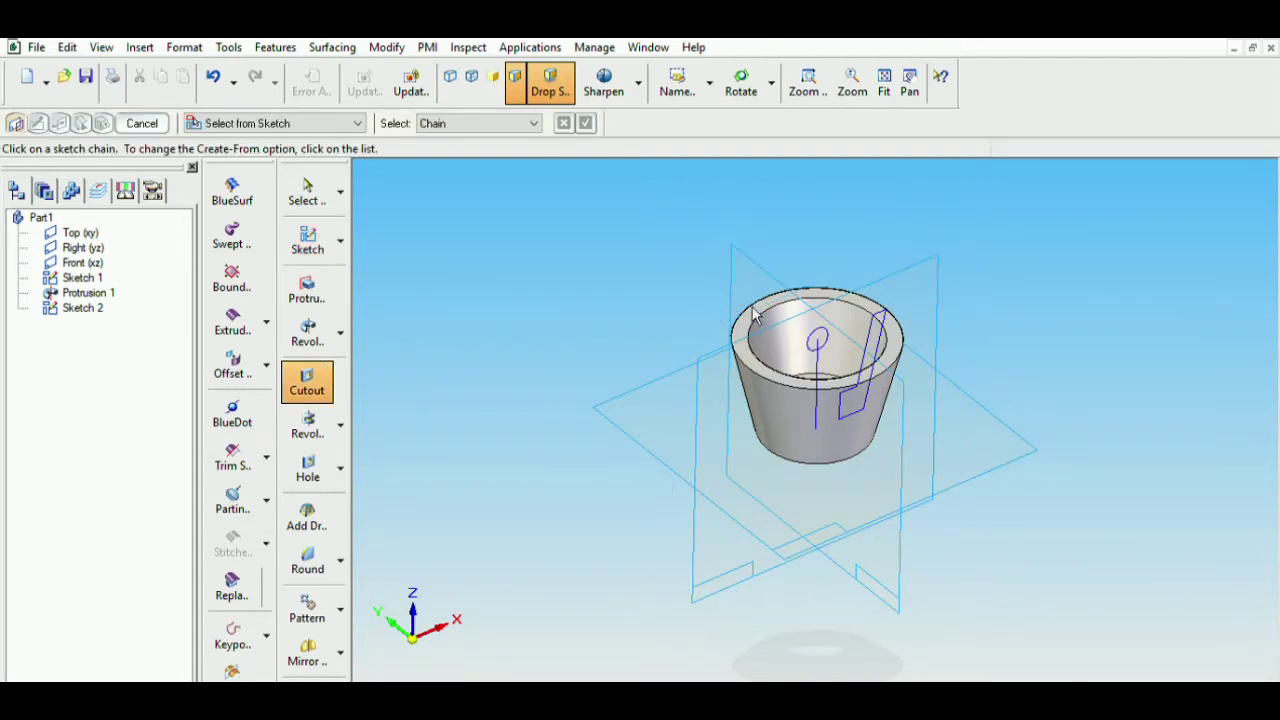
{"action": "left_click", "coordinate": [820, 334]}
{"action": "left_click", "coordinate": [585, 122]}
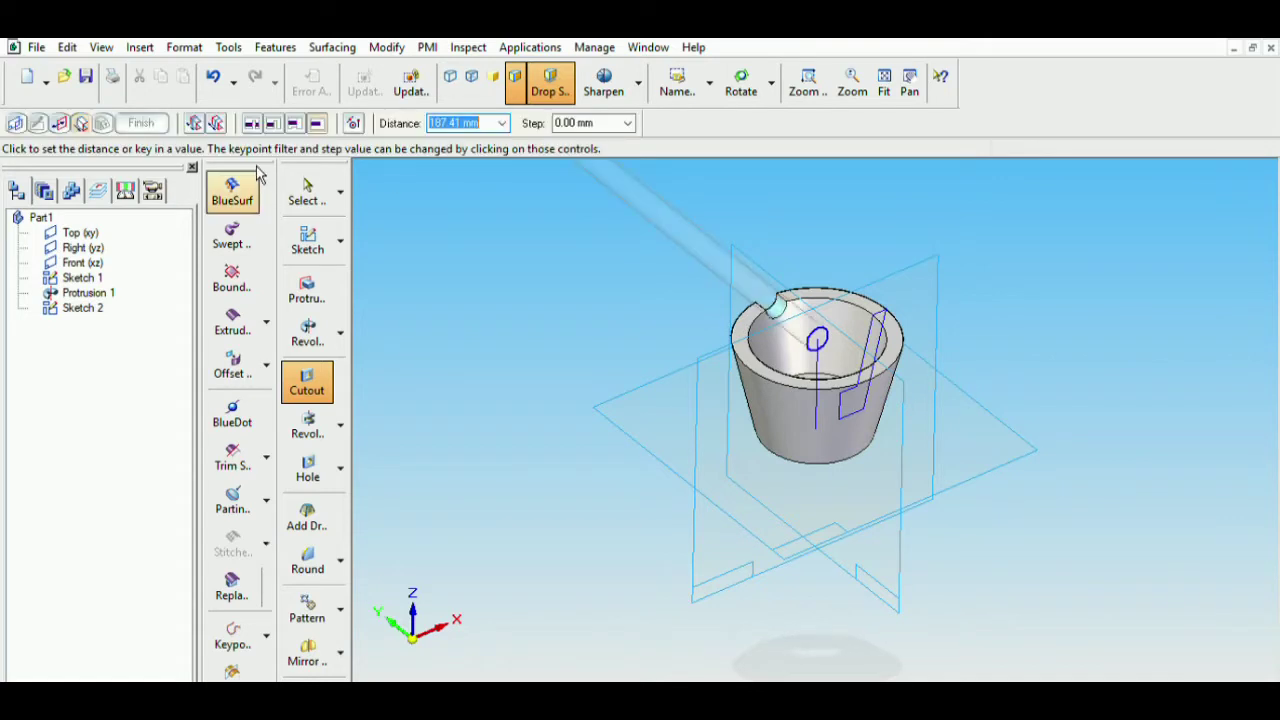
{"action": "left_click", "coordinate": [218, 121]}
{"action": "left_click", "coordinate": [658, 285]}
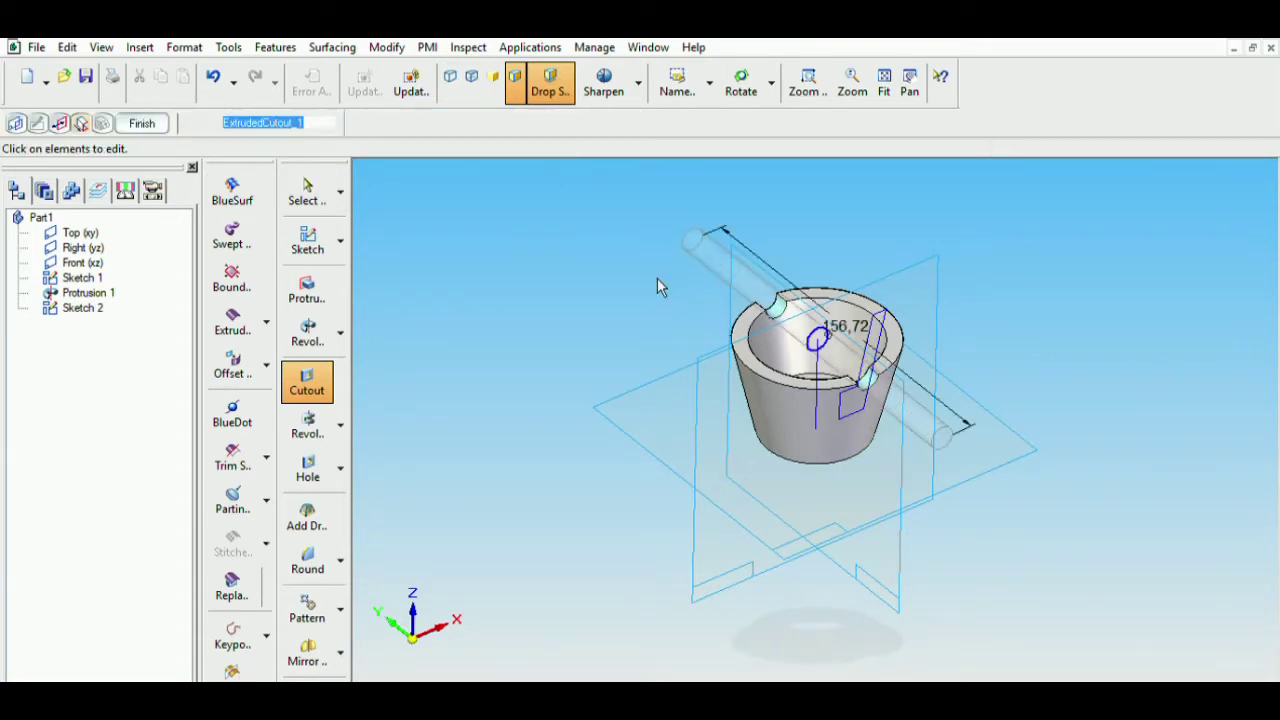
{"action": "left_click", "coordinate": [307, 190]}
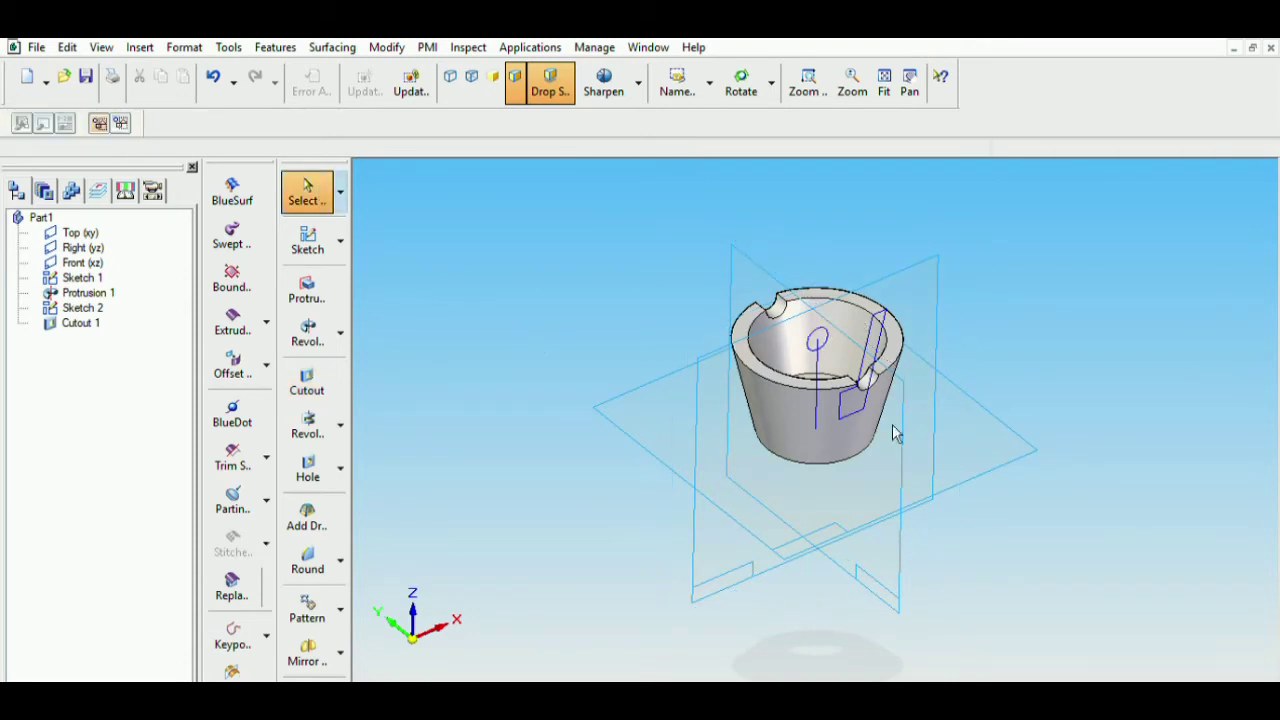
Step: On the Right (yz) plane, draw a 10 mm diameter circle at the rim on the axis as Sketch 3
{"action": "middle_click_drag", "start_coordinate": [1158, 455], "coordinate": [1055, 447]}
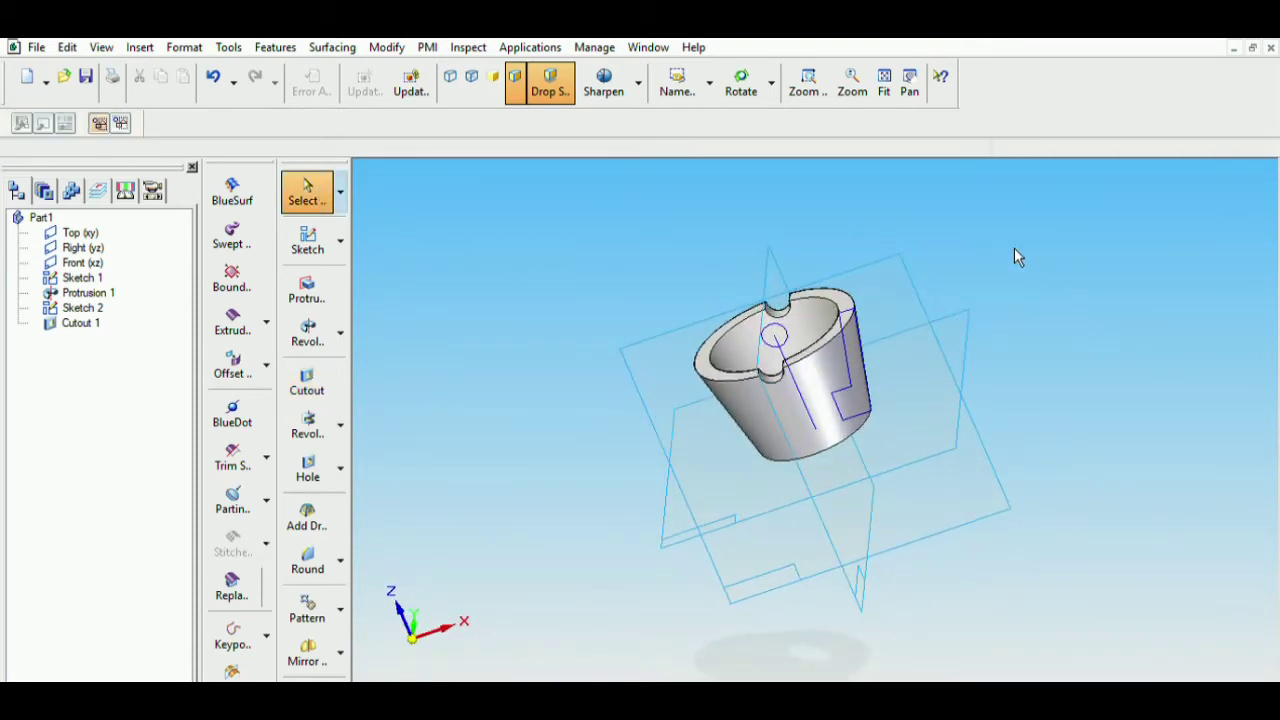
{"action": "middle_click_drag", "start_coordinate": [1011, 252], "coordinate": [515, 425]}
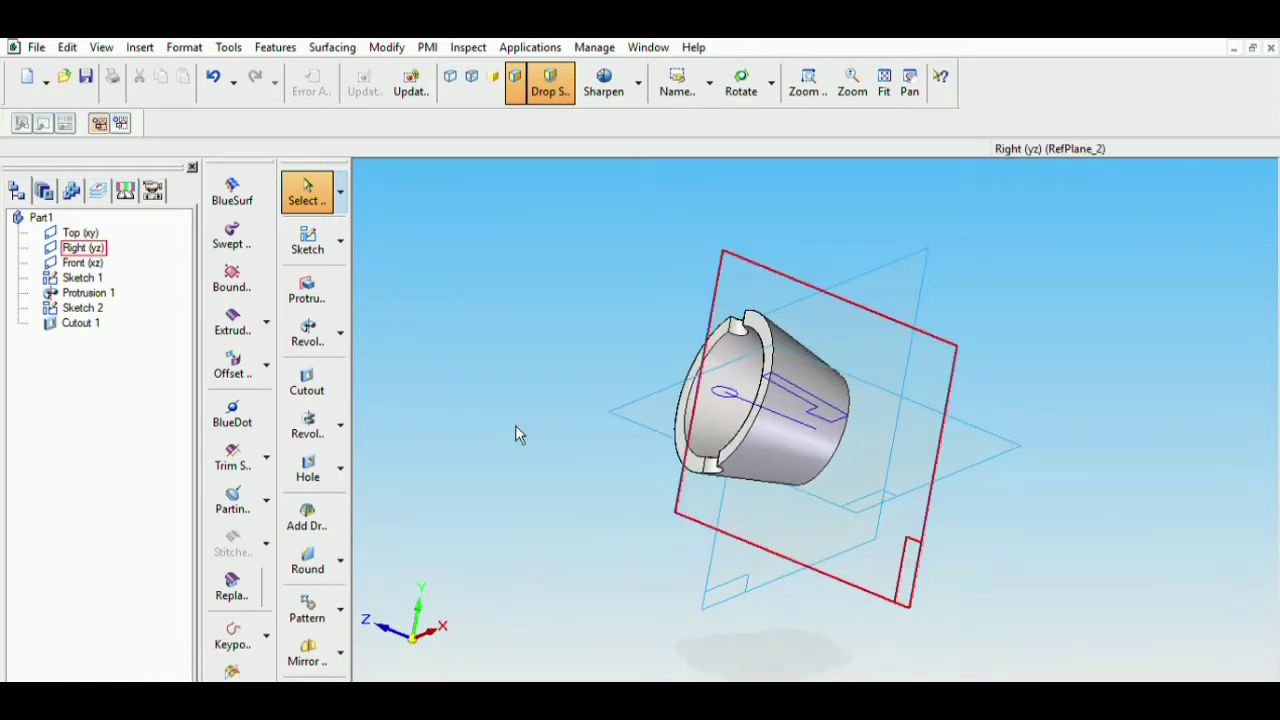
{"action": "left_click", "coordinate": [310, 240]}
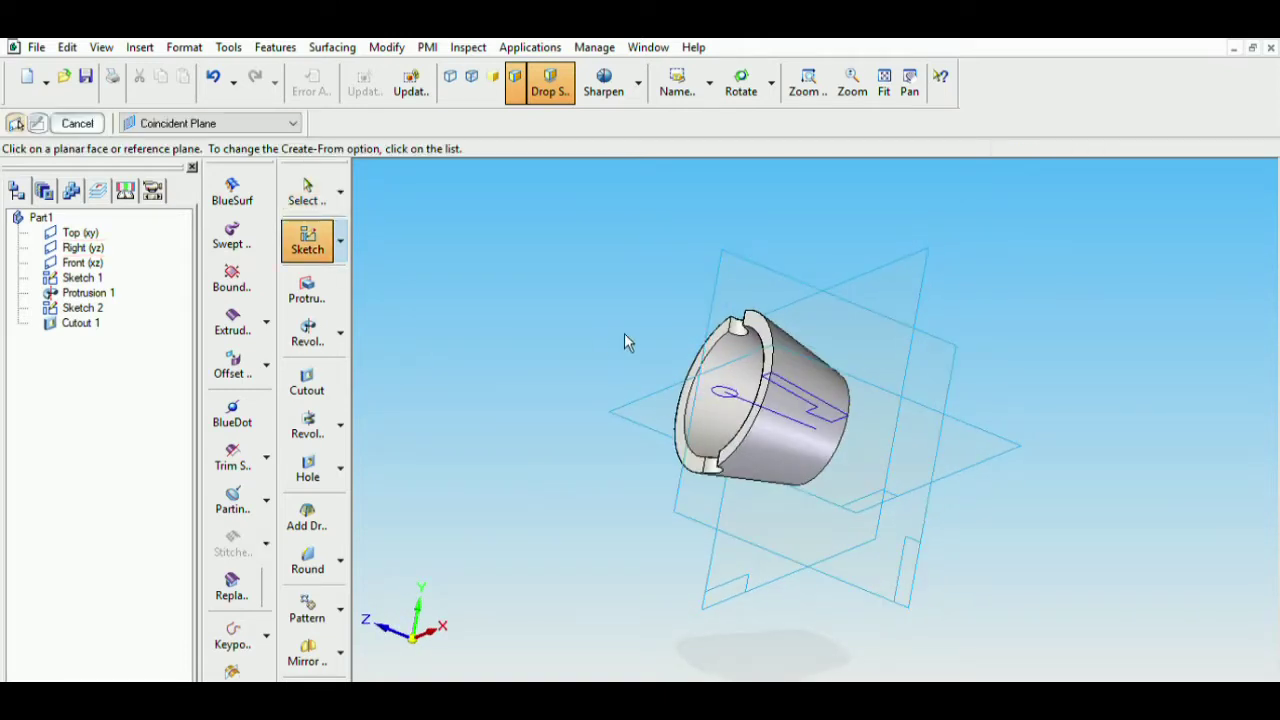
{"action": "left_click", "coordinate": [918, 328]}
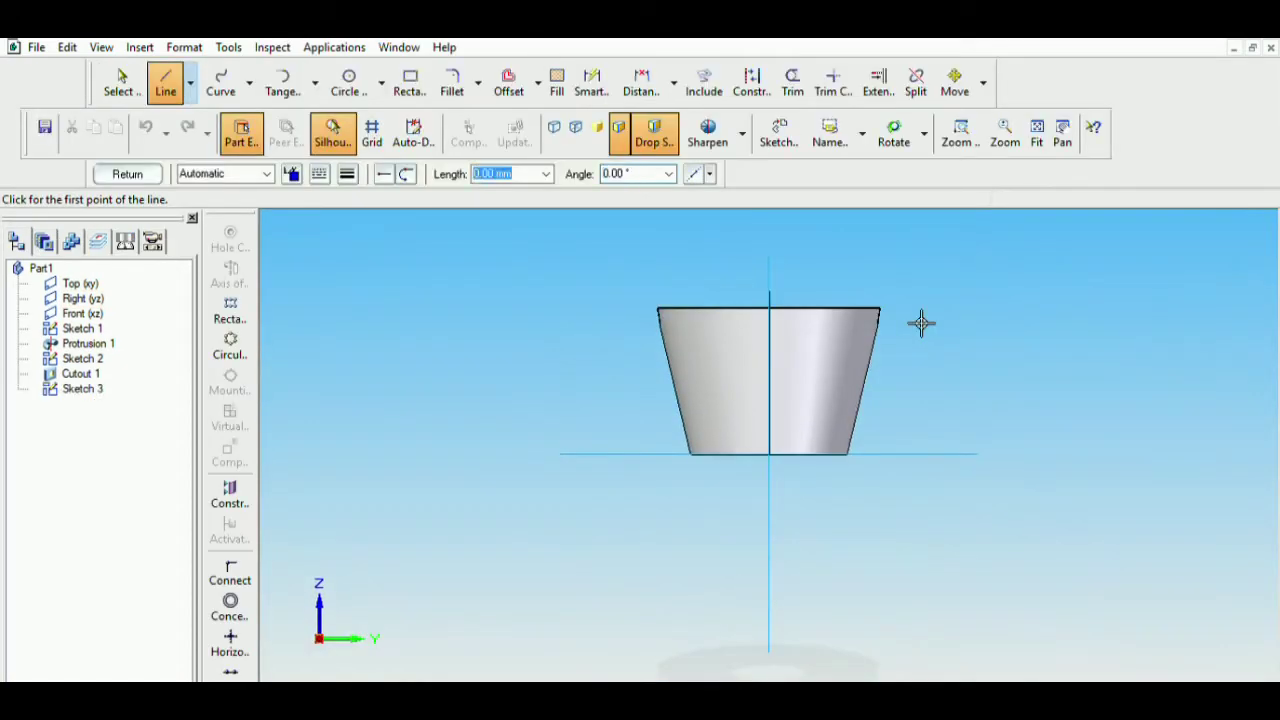
{"action": "left_click", "coordinate": [347, 82]}
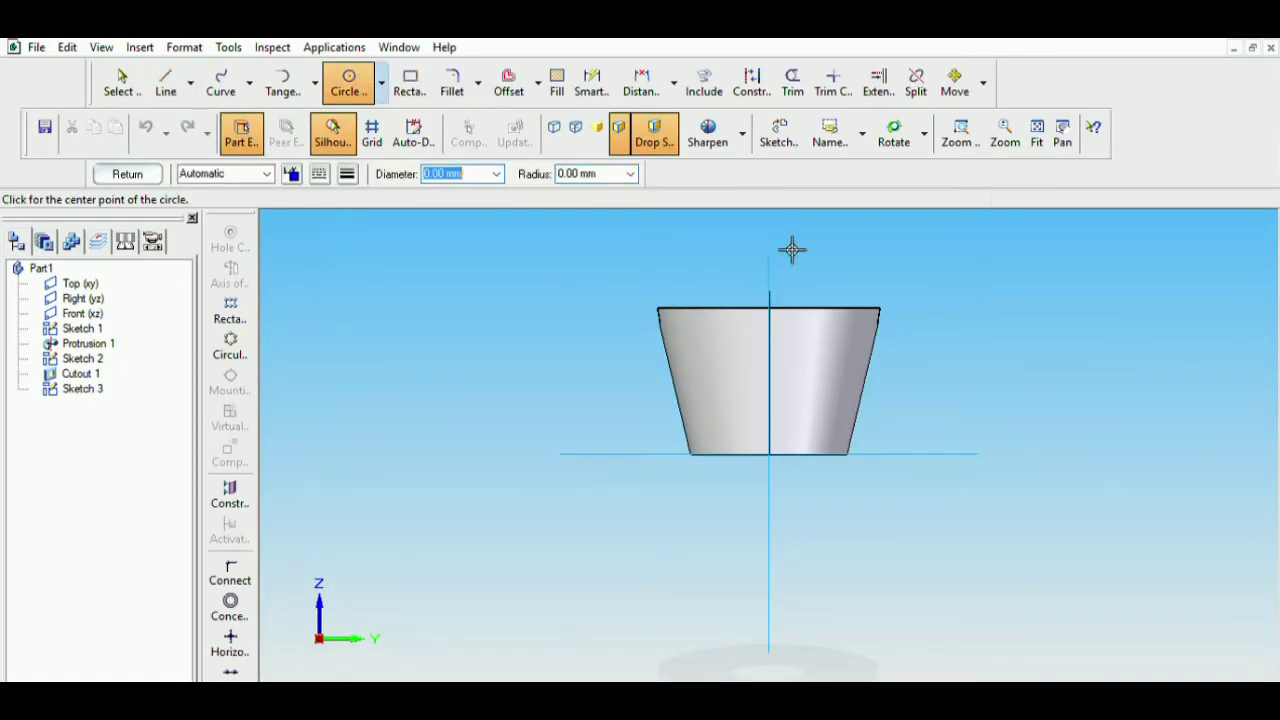
{"action": "left_click", "coordinate": [769, 308]}
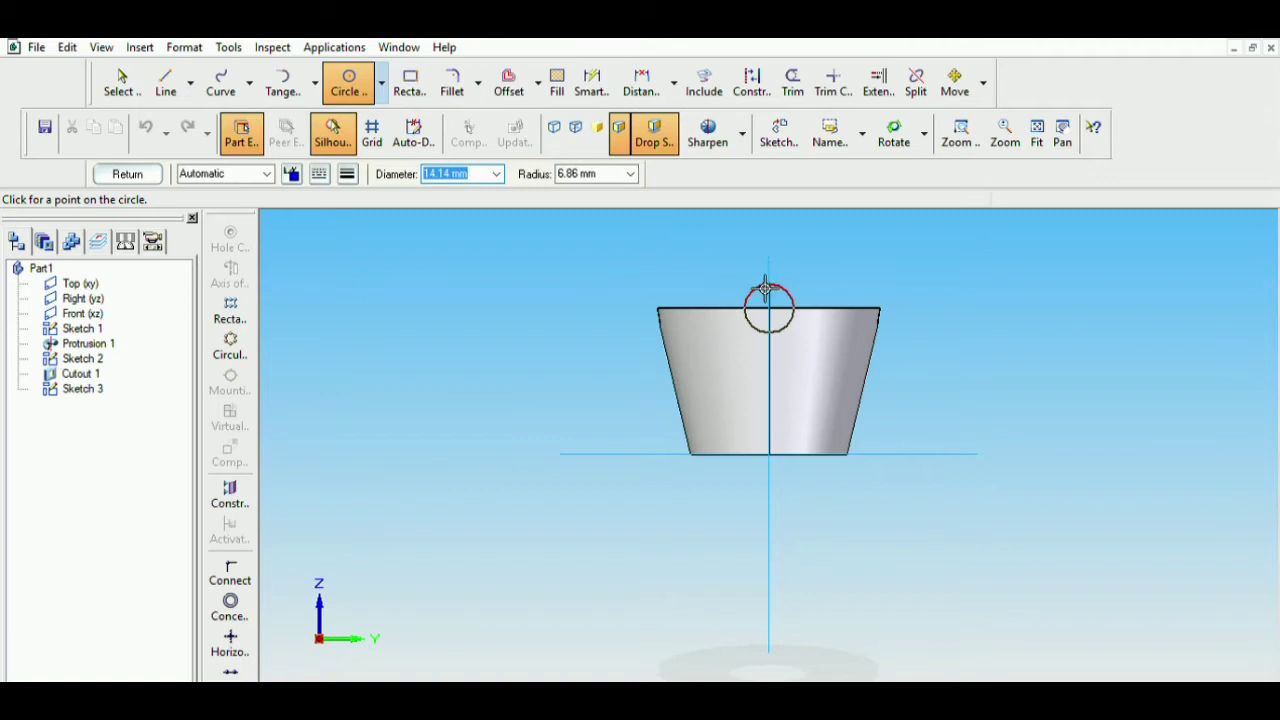
{"action": "type", "text": "10"}
{"action": "key", "text": "Return"}
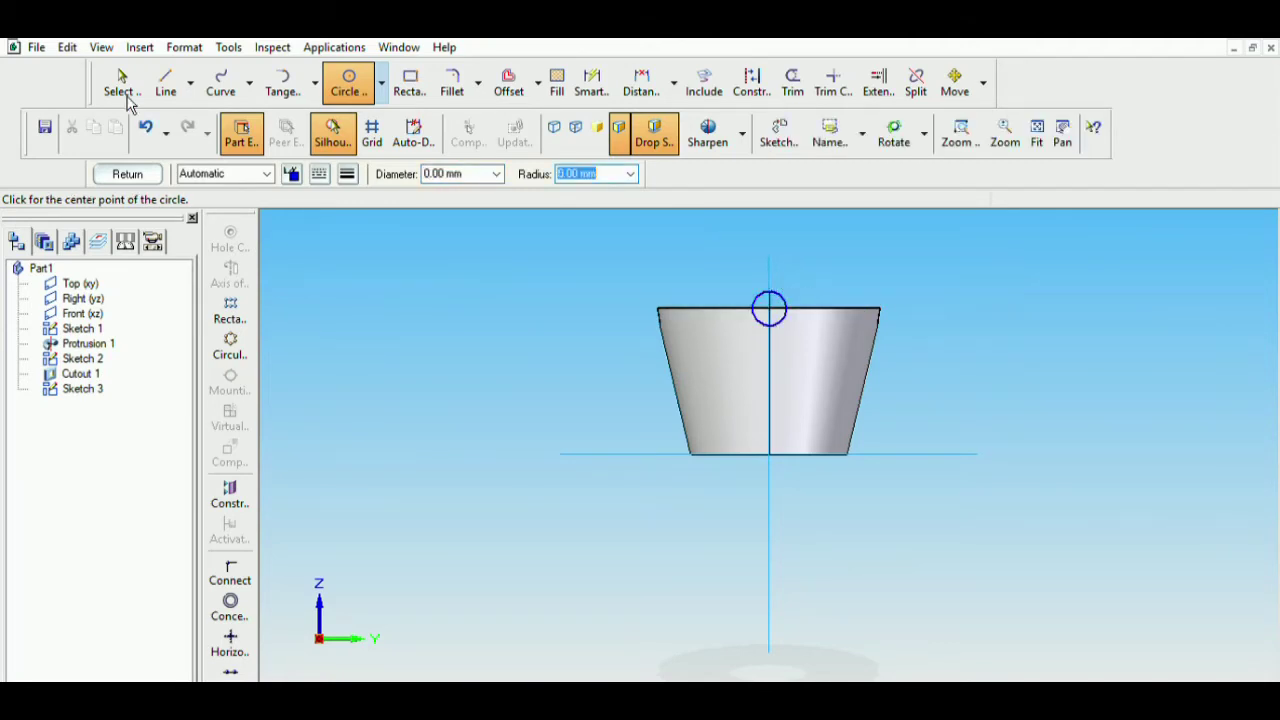
{"action": "left_click", "coordinate": [150, 174]}
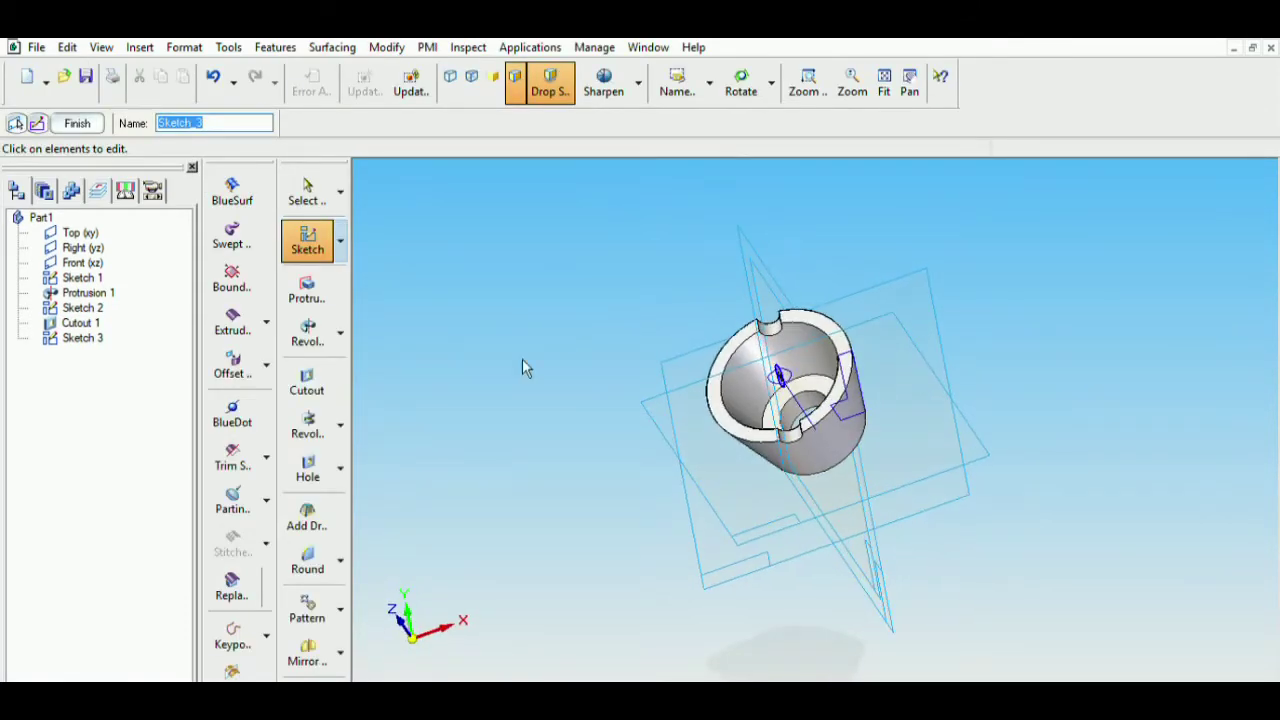
Step: Create Cutout 2 from the Sketch 3 circle with a symmetric extent, giving the rim four notches
{"action": "left_click", "coordinate": [318, 377]}
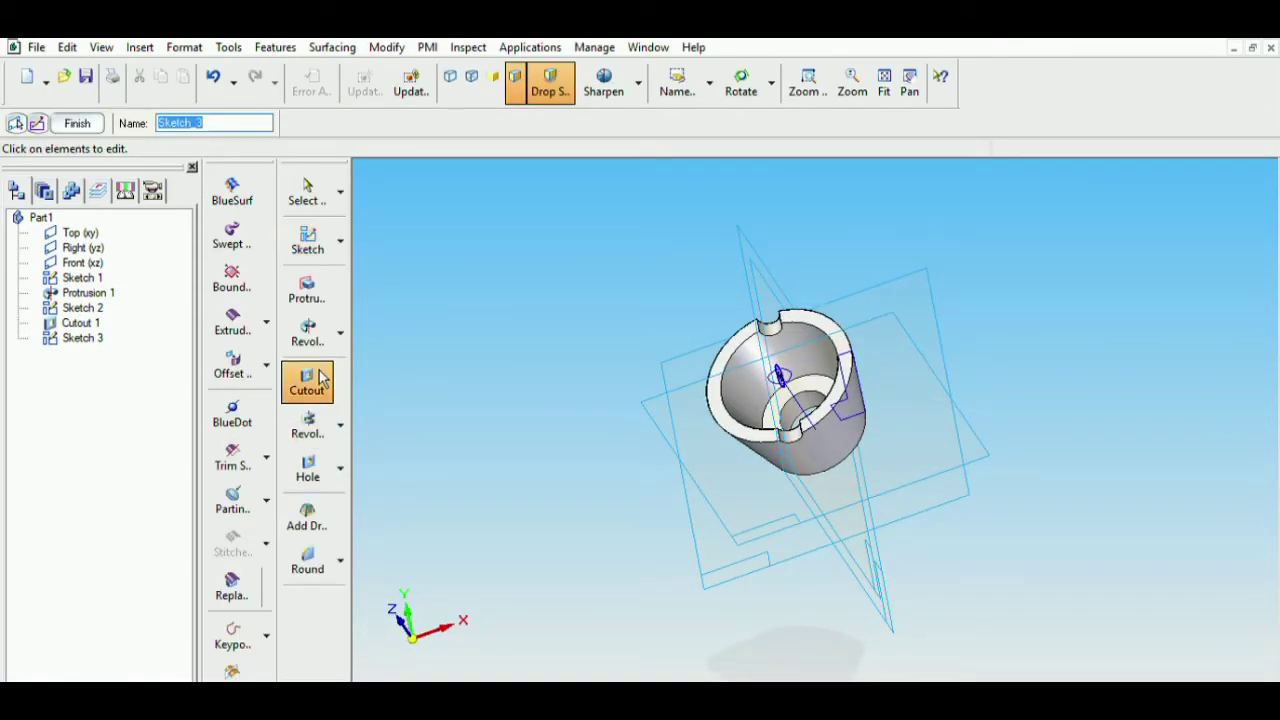
{"action": "left_click", "coordinate": [783, 378]}
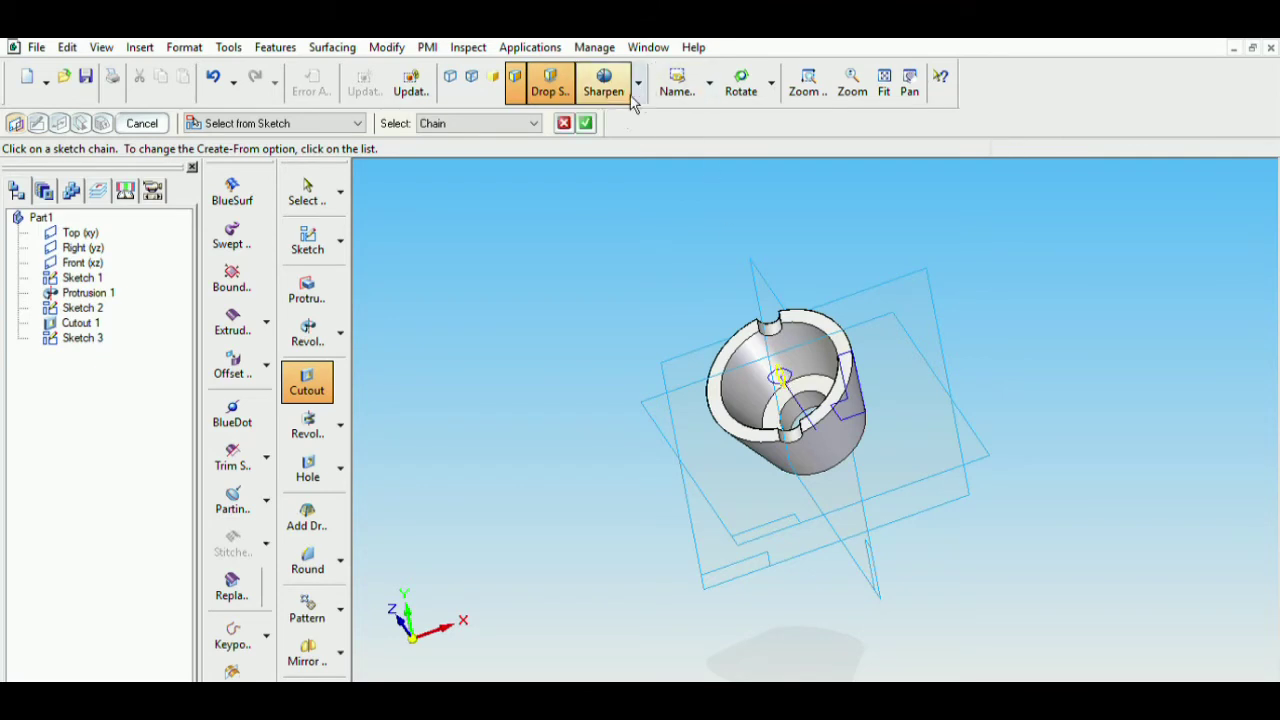
{"action": "left_click", "coordinate": [586, 123]}
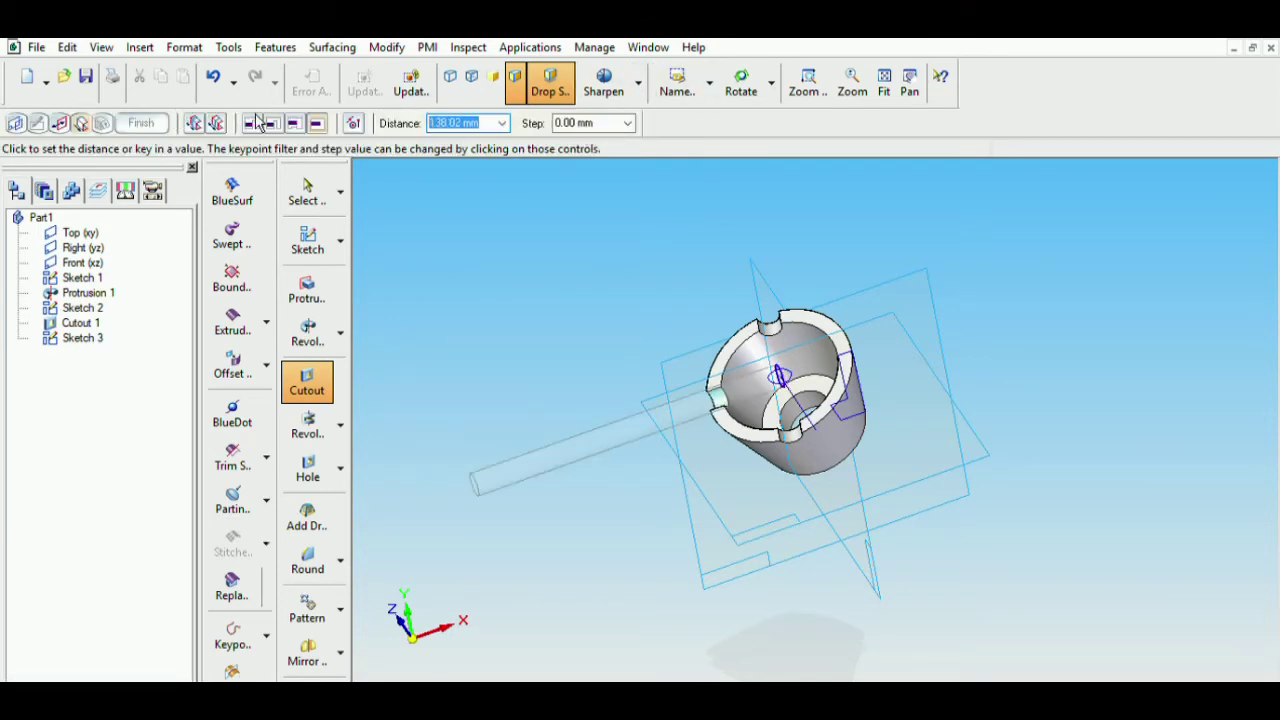
{"action": "left_click", "coordinate": [216, 122]}
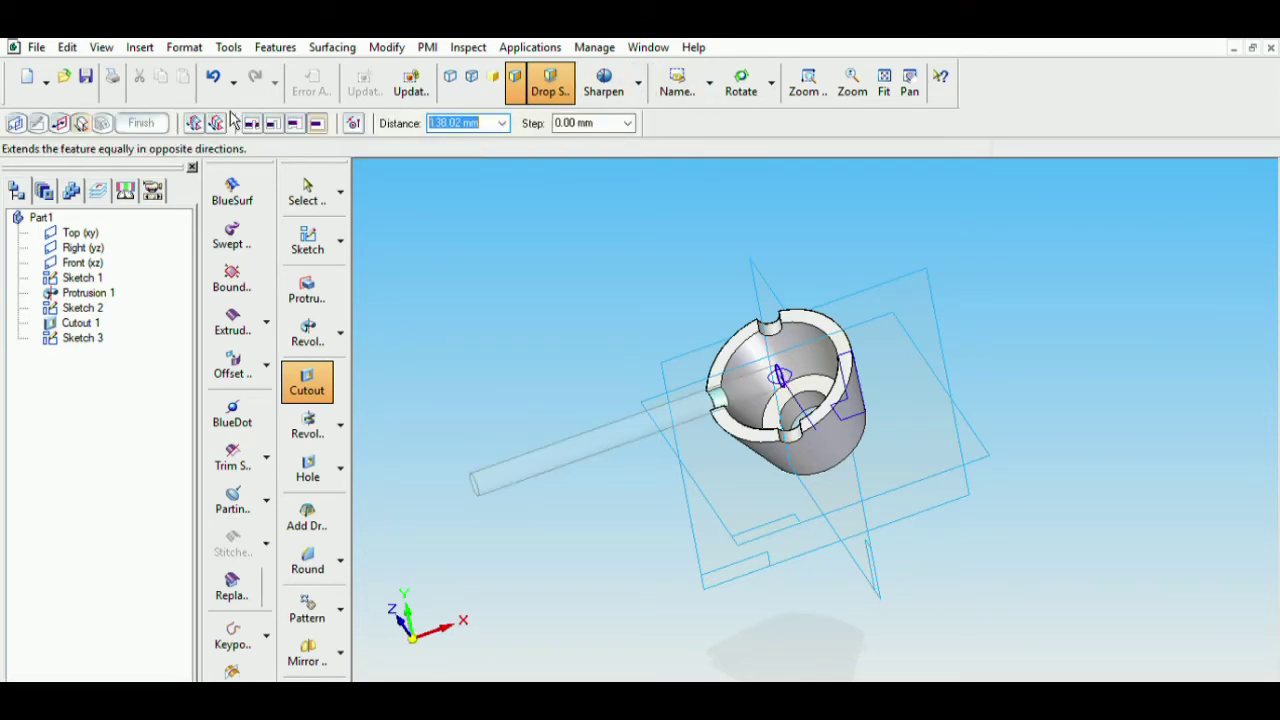
{"action": "left_click", "coordinate": [597, 346]}
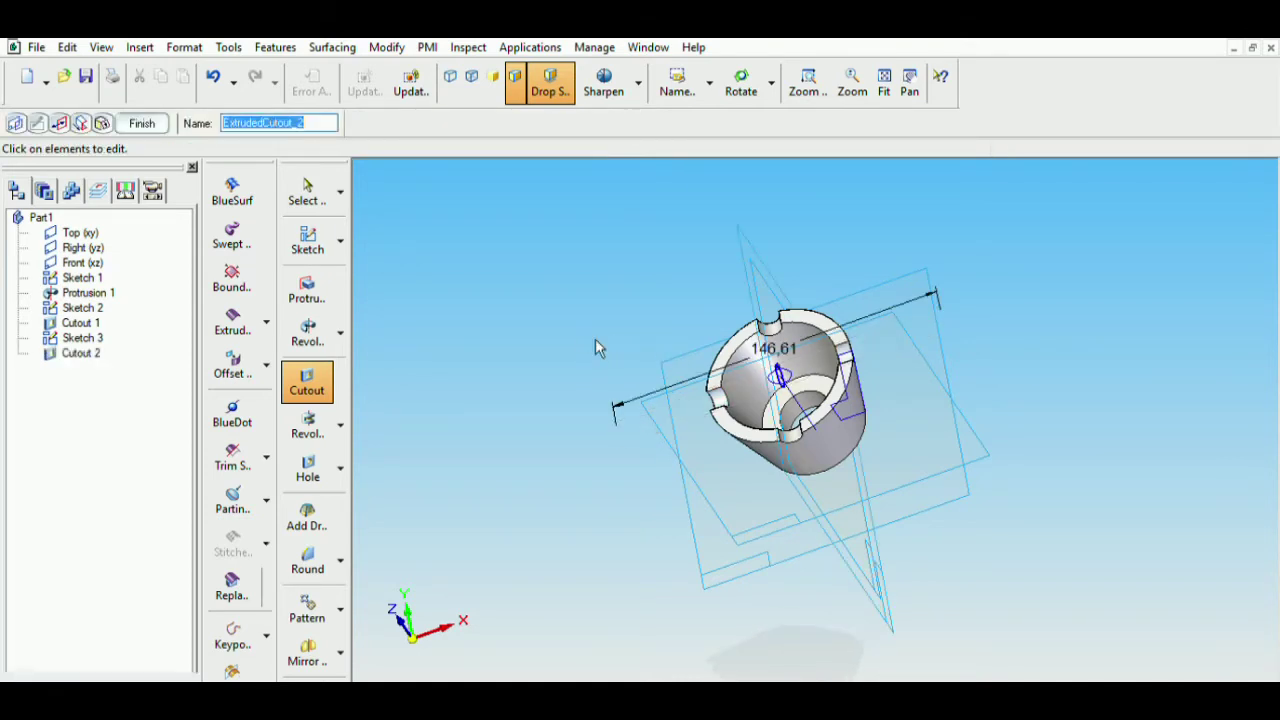
{"action": "left_click", "coordinate": [335, 194]}
{"action": "middle_click_drag", "start_coordinate": [515, 287], "coordinate": [558, 270]}
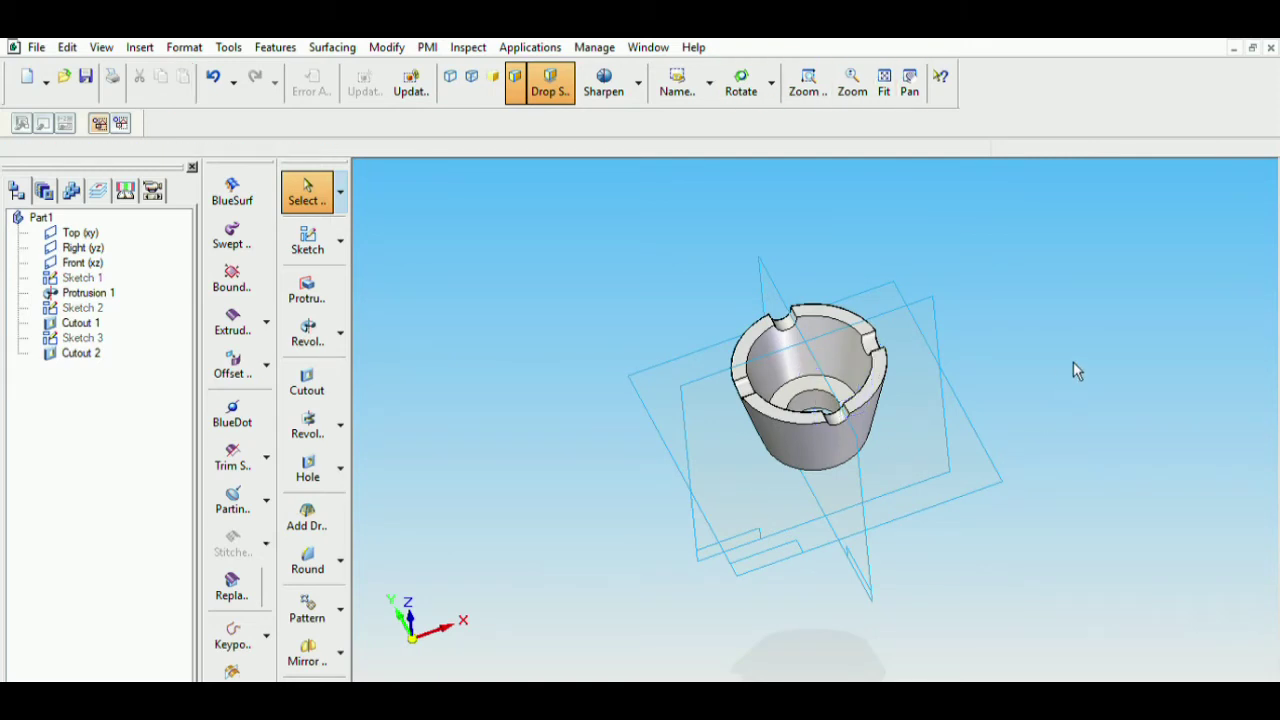
{"action": "middle_click_drag", "start_coordinate": [1073, 371], "coordinate": [986, 380]}
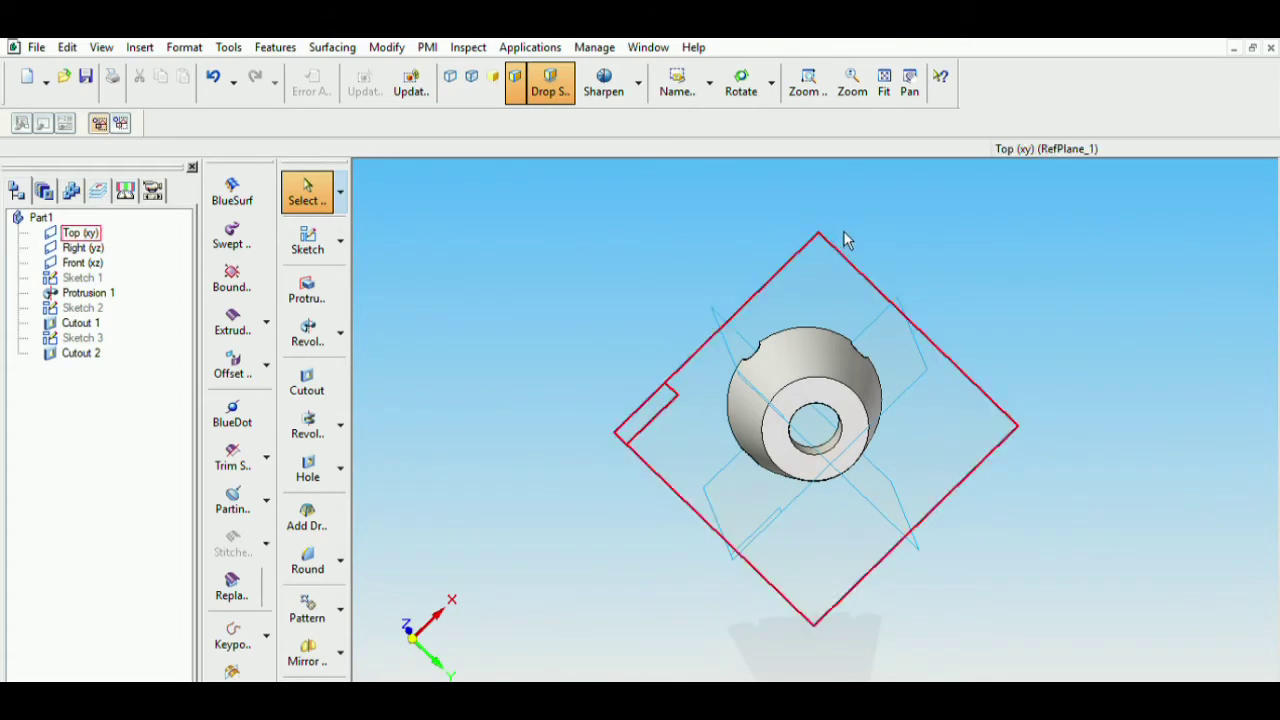
{"action": "middle_click_drag", "start_coordinate": [843, 240], "coordinate": [870, 340]}
{"action": "middle_click_drag", "start_coordinate": [575, 305], "coordinate": [686, 274]}
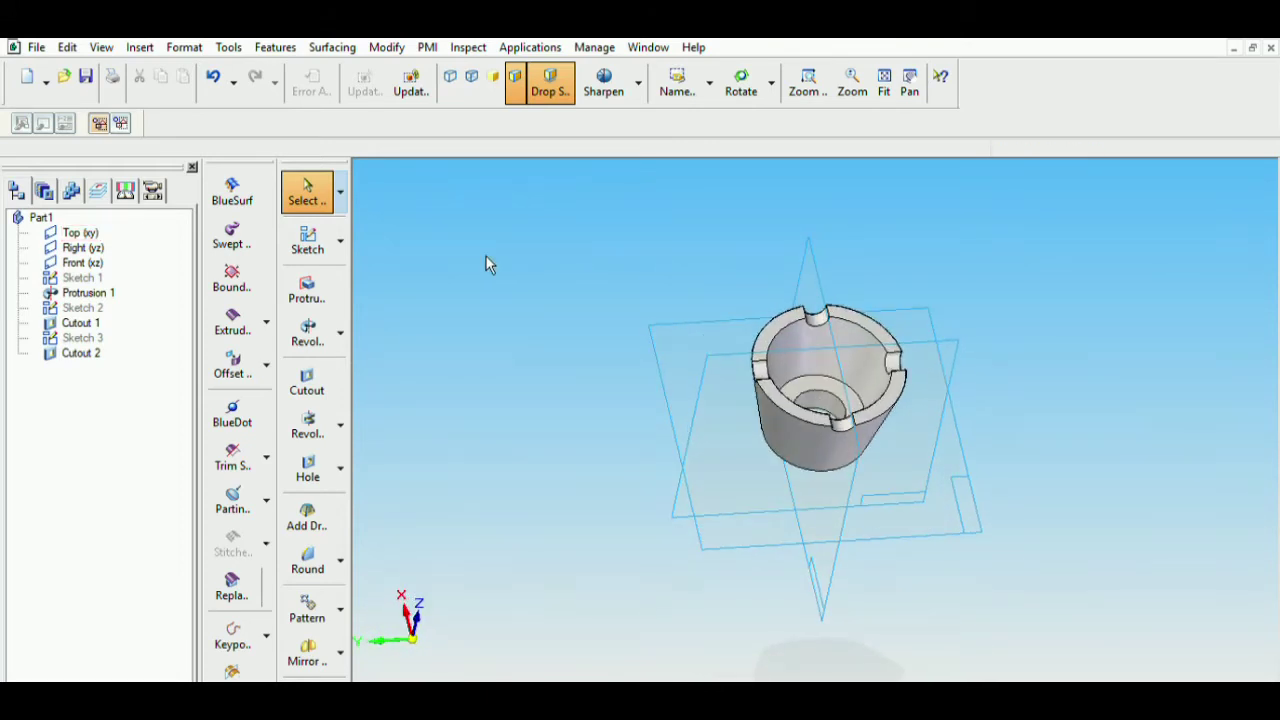